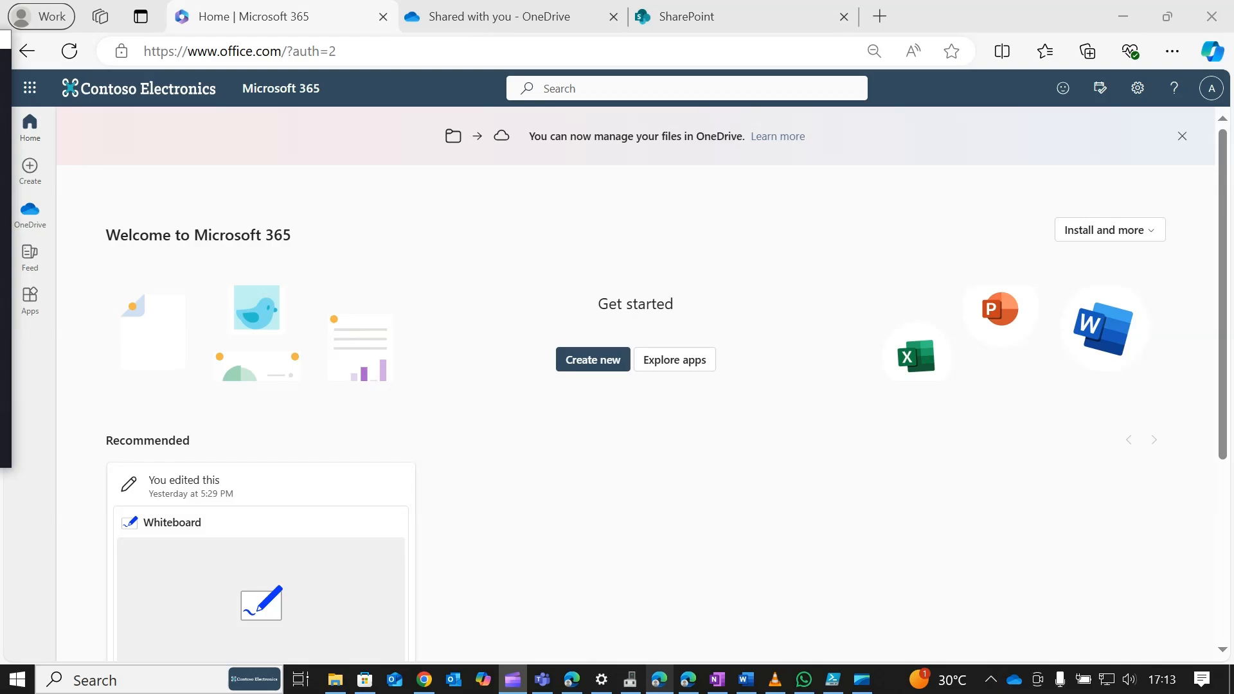
Open the full list of Microsoft 365 apps from the Microsoft 365 home page in the other browser window
left_click(660, 680)
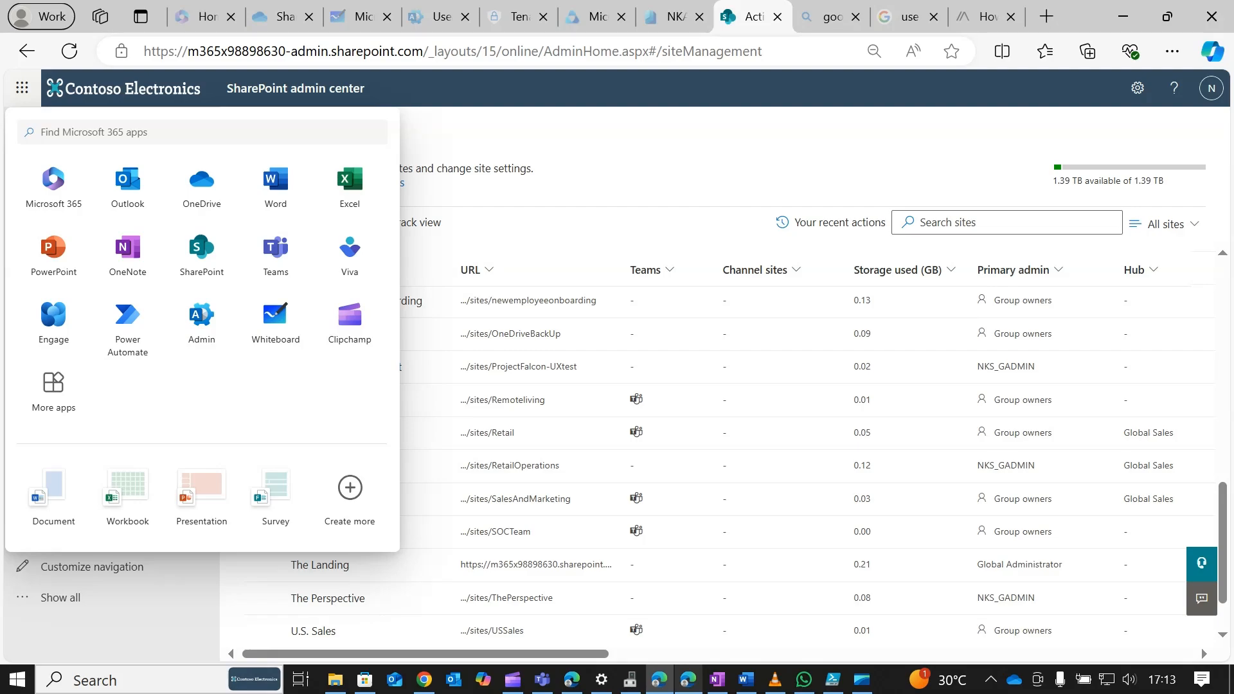
left_click(689, 679)
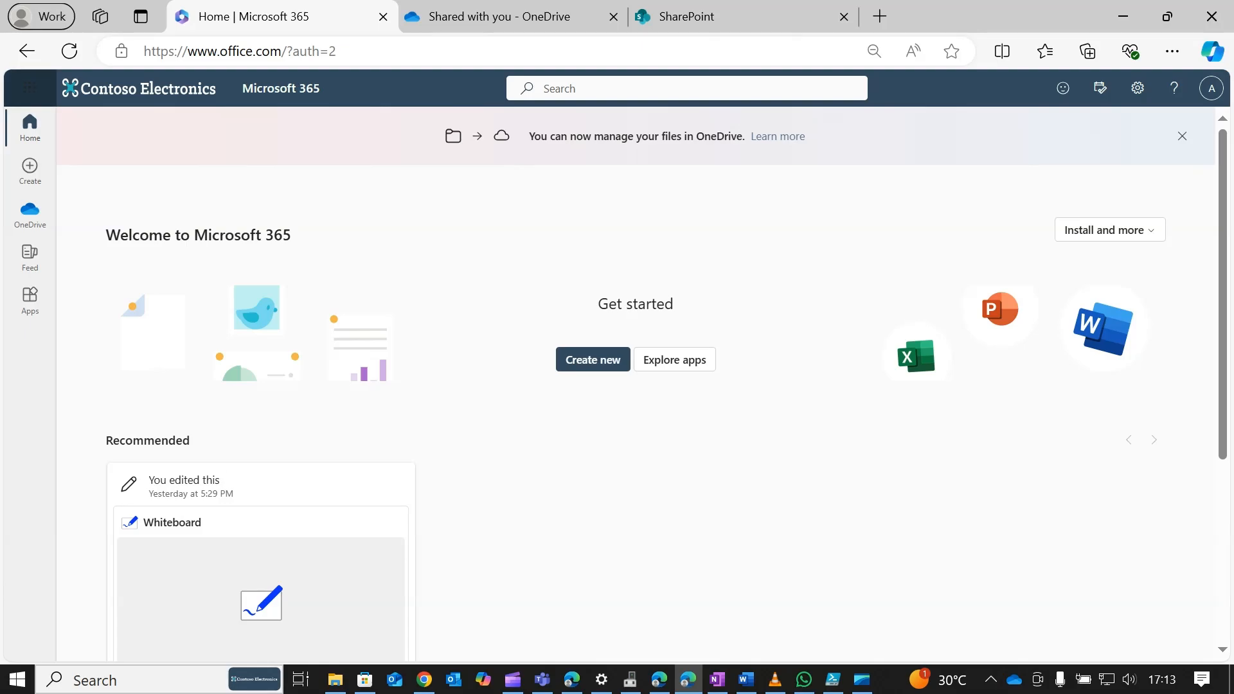
left_click(30, 87)
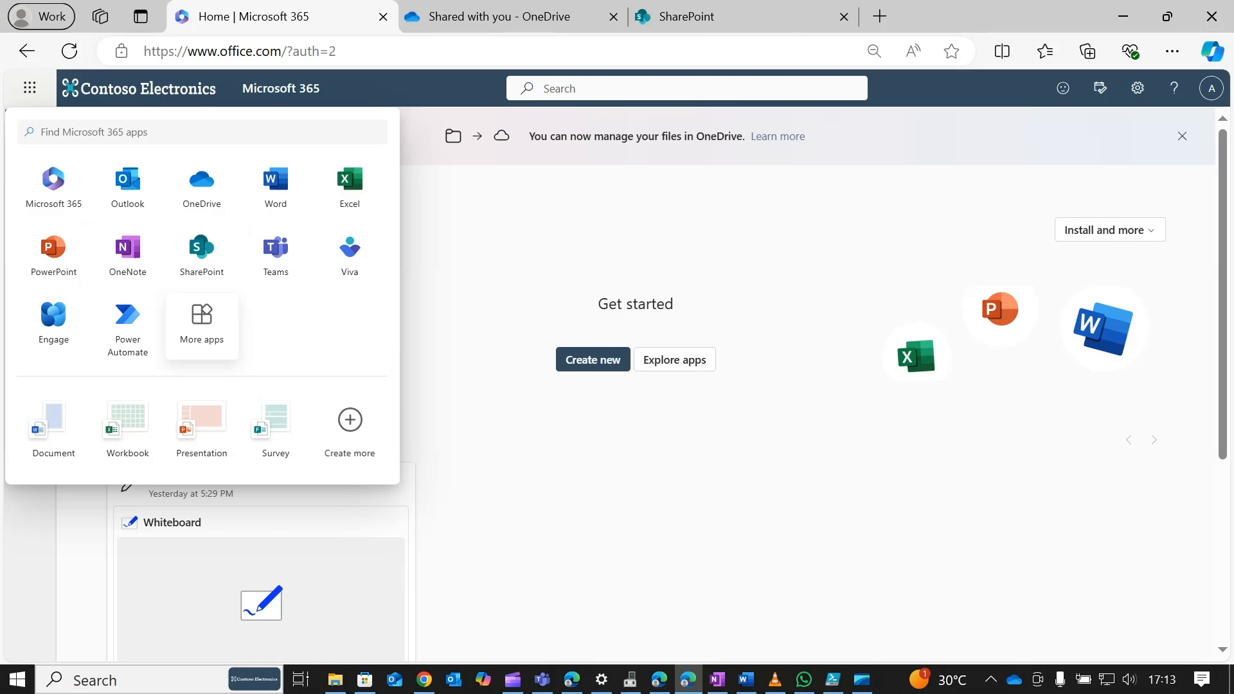
left_click(202, 322)
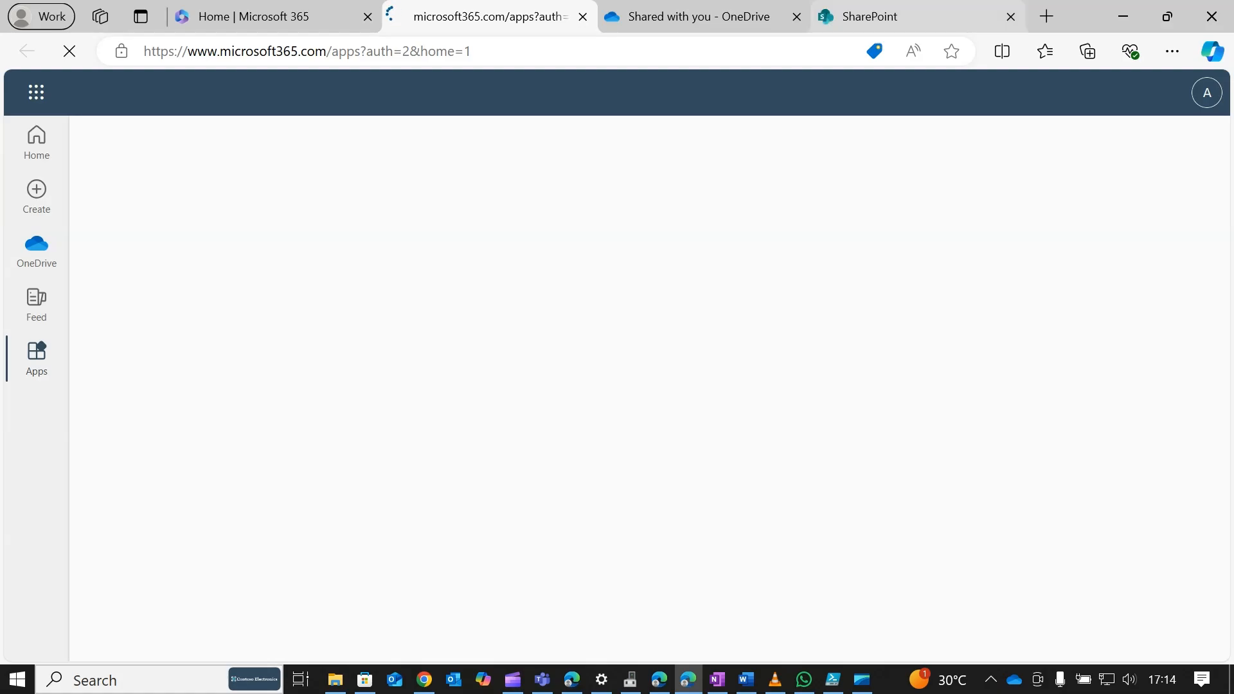
Start a new SharePoint team site based on Microsoft's Standard team template
left_click(906, 17)
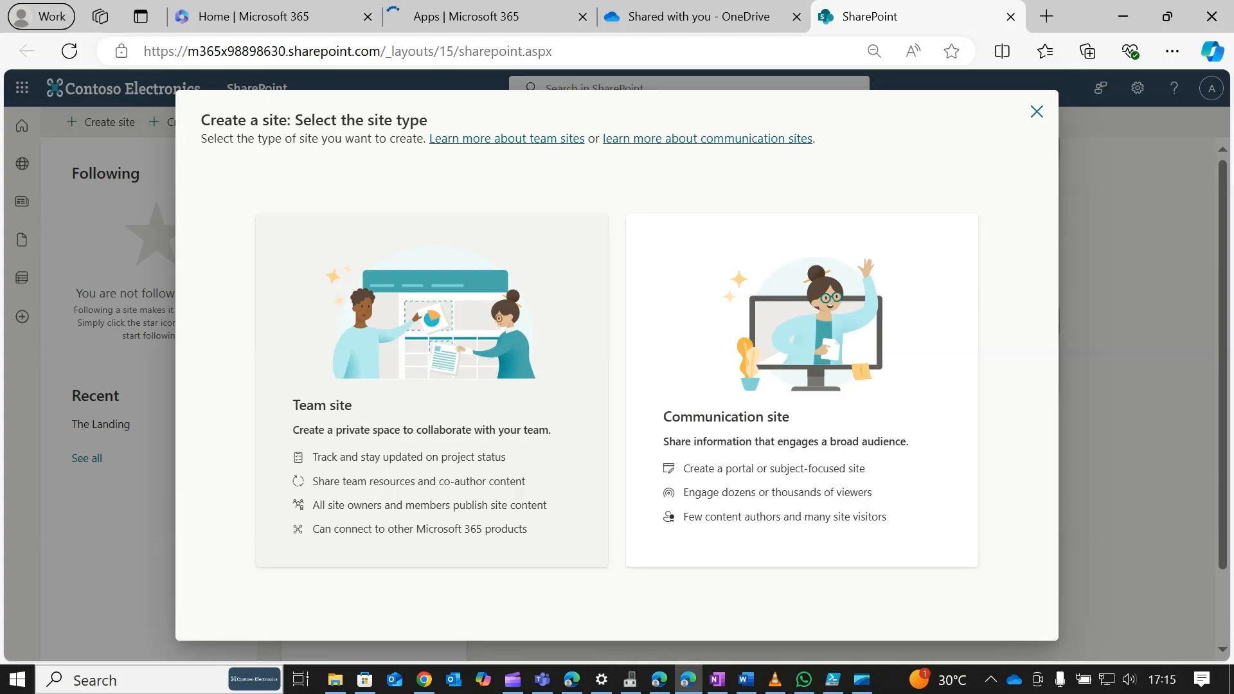
left_click(431, 391)
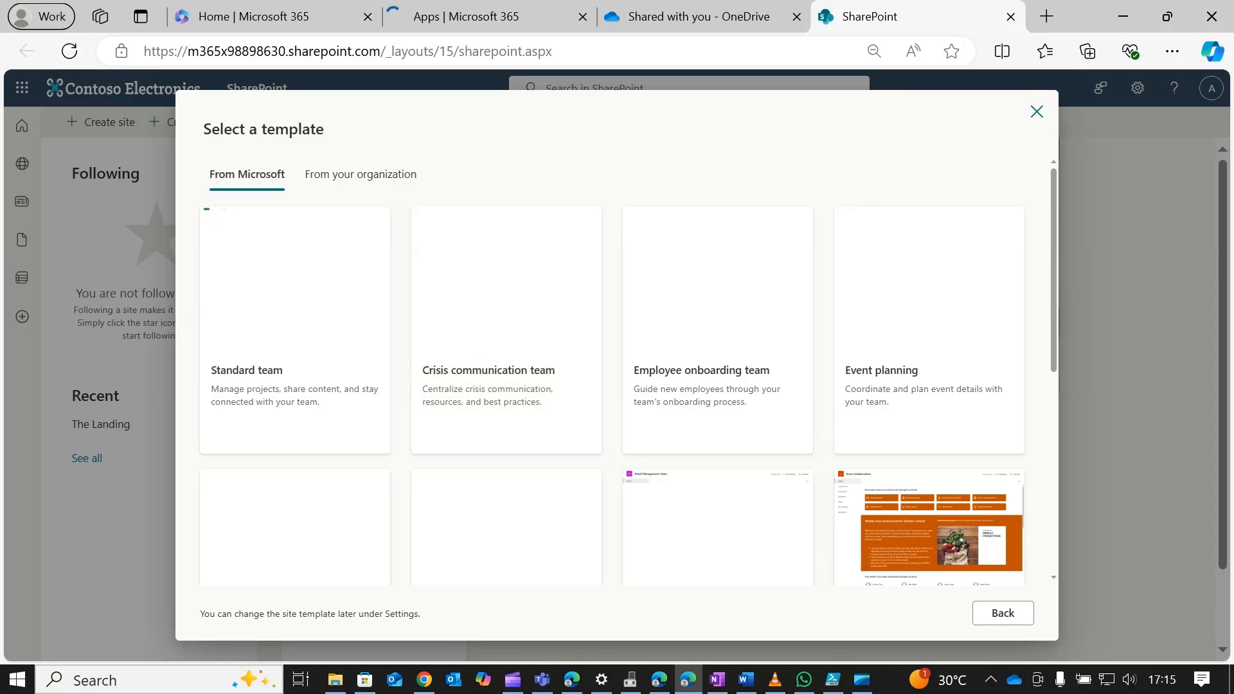
left_click(295, 347)
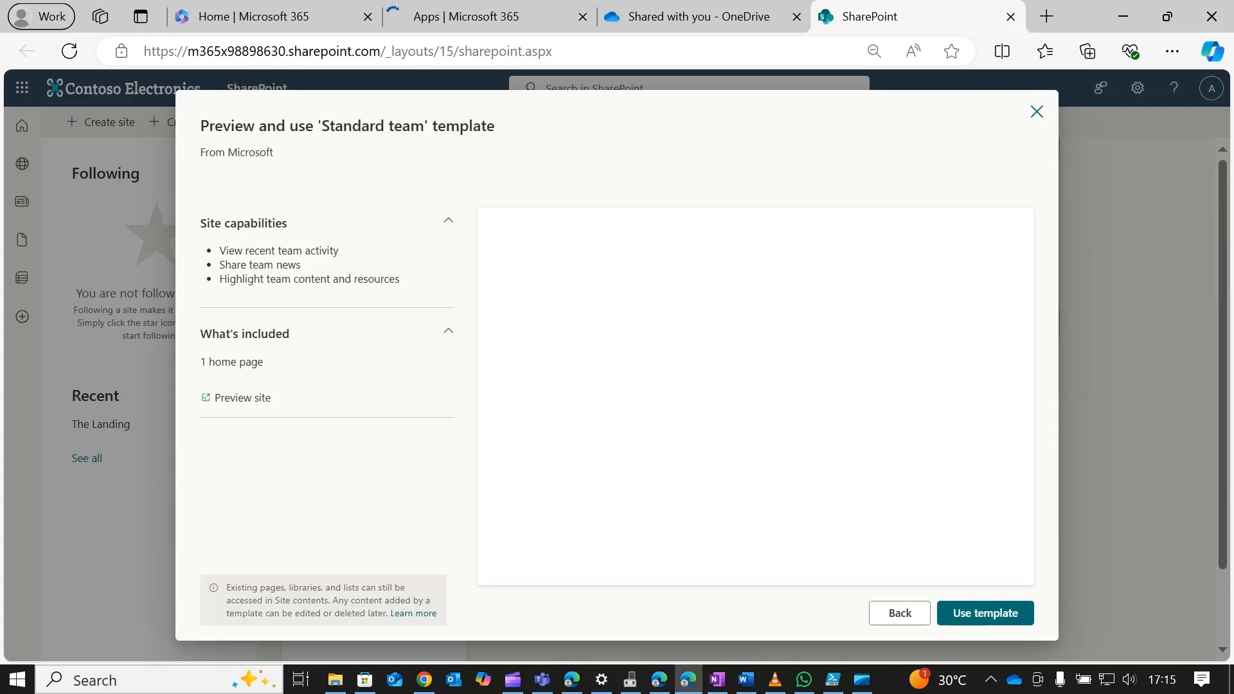
left_click(986, 614)
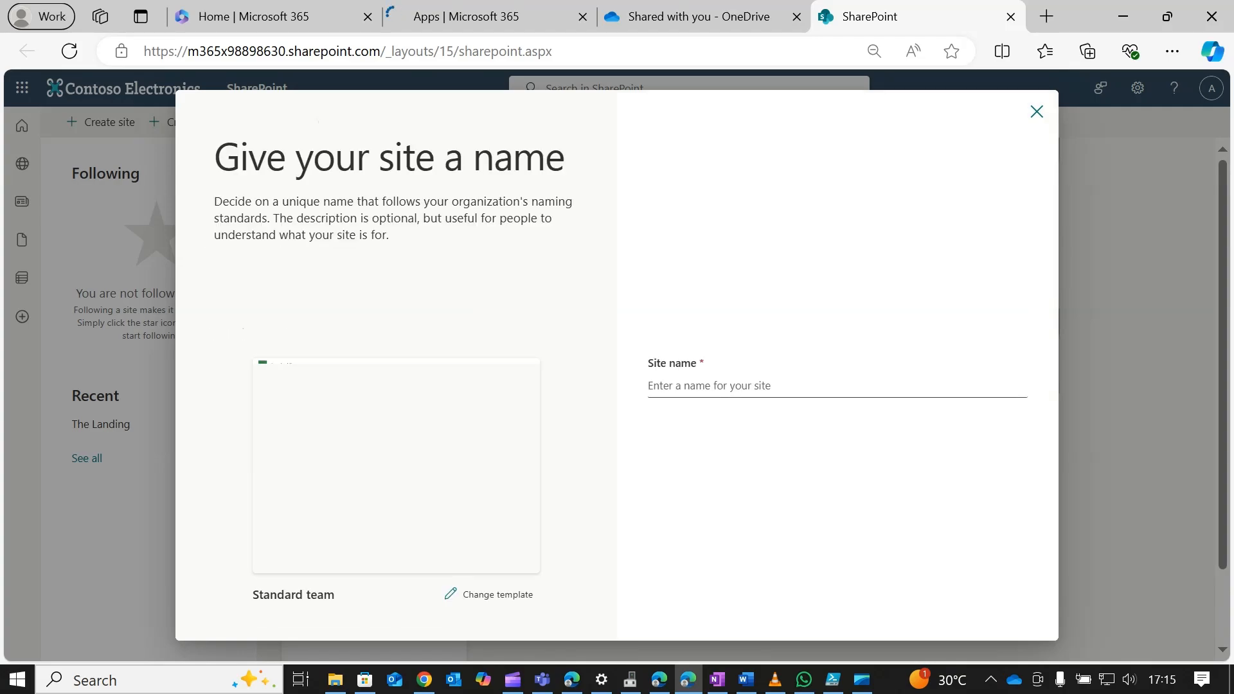
Name the new team site Demo and continue to its language and privacy options
left_click(709, 386)
type("Demo")
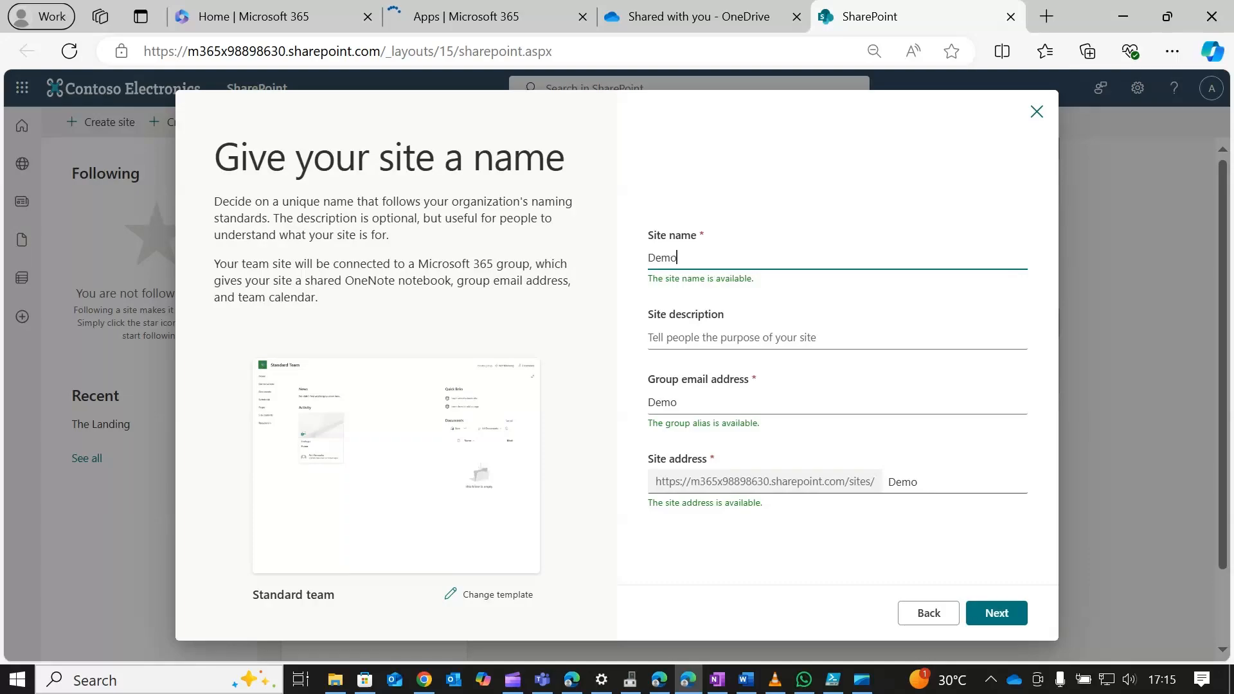
key("Return")
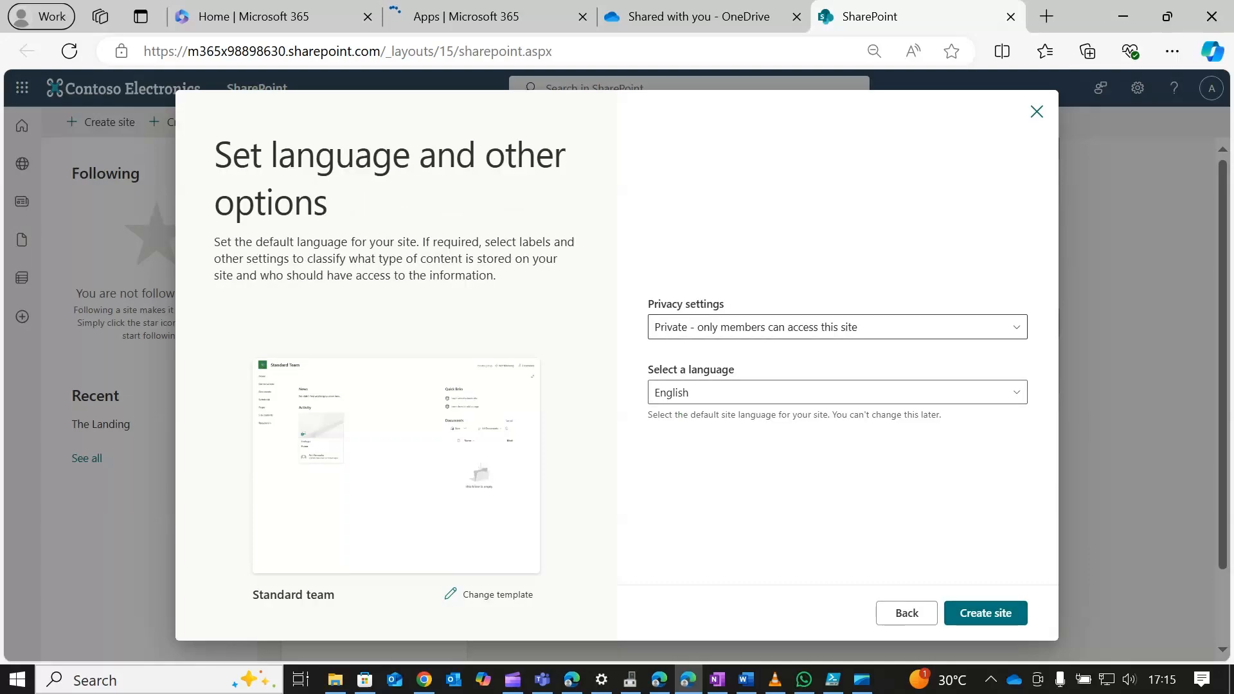
Choose "Private - only members can access this site" as the privacy setting and create the site
left_click(838, 328)
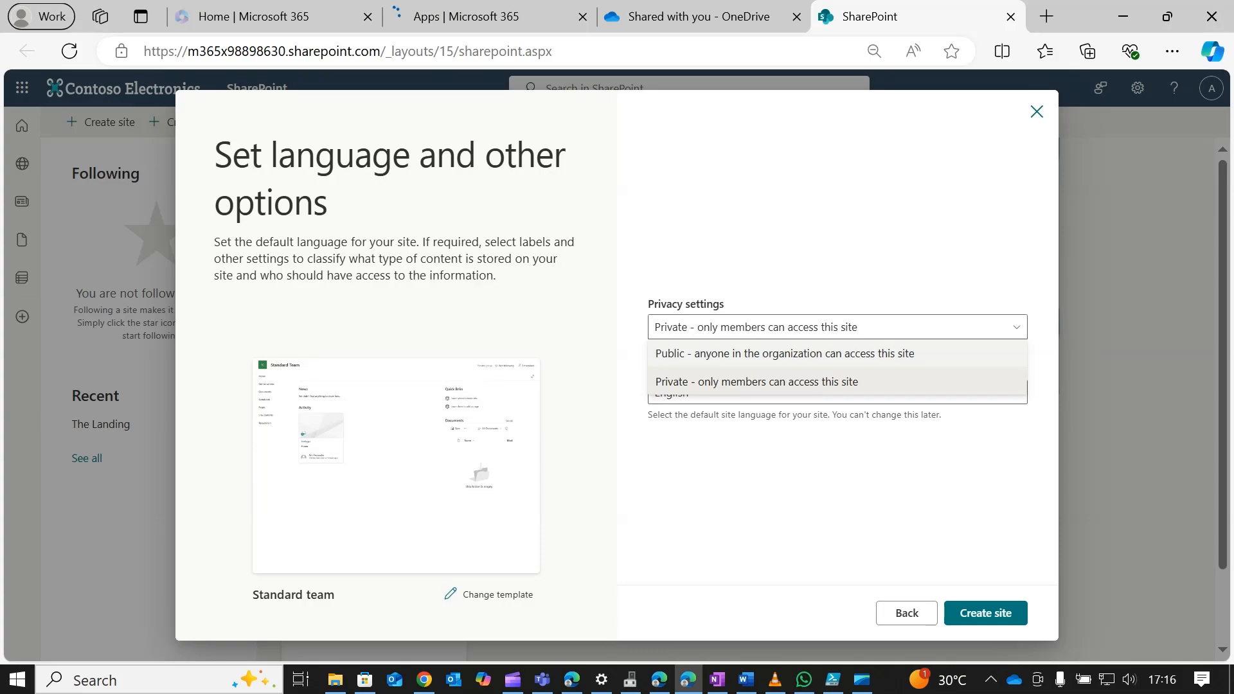
left_click(757, 382)
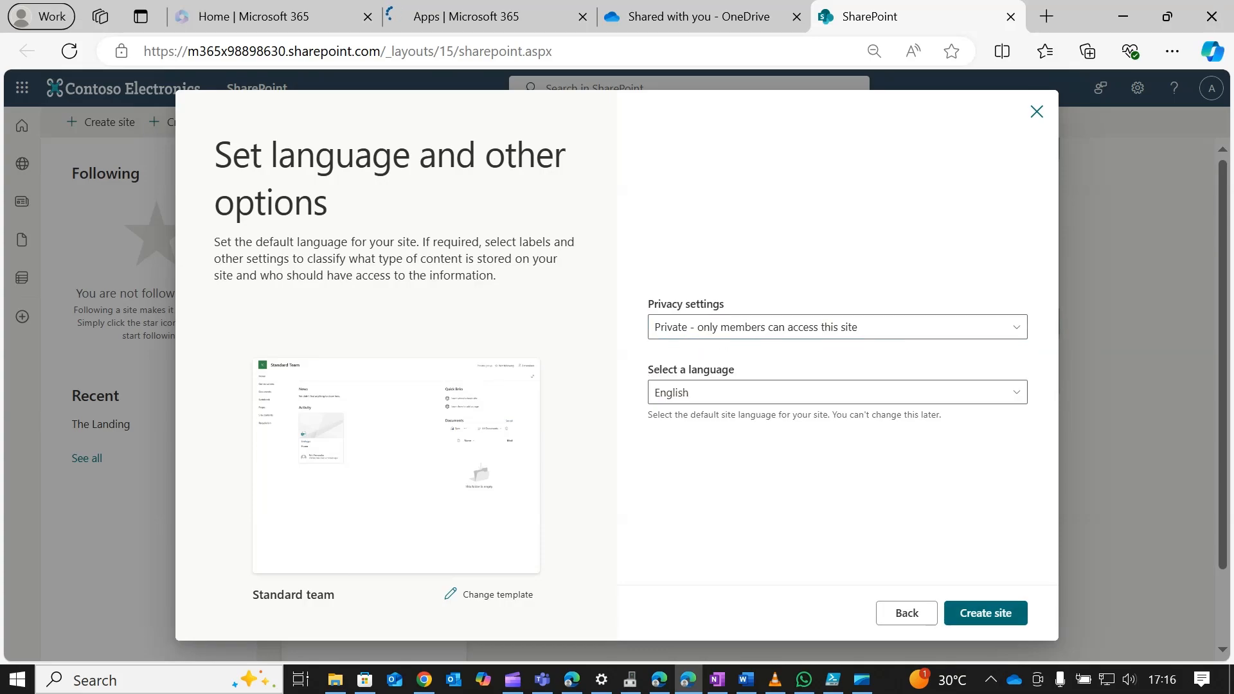
left_click(986, 613)
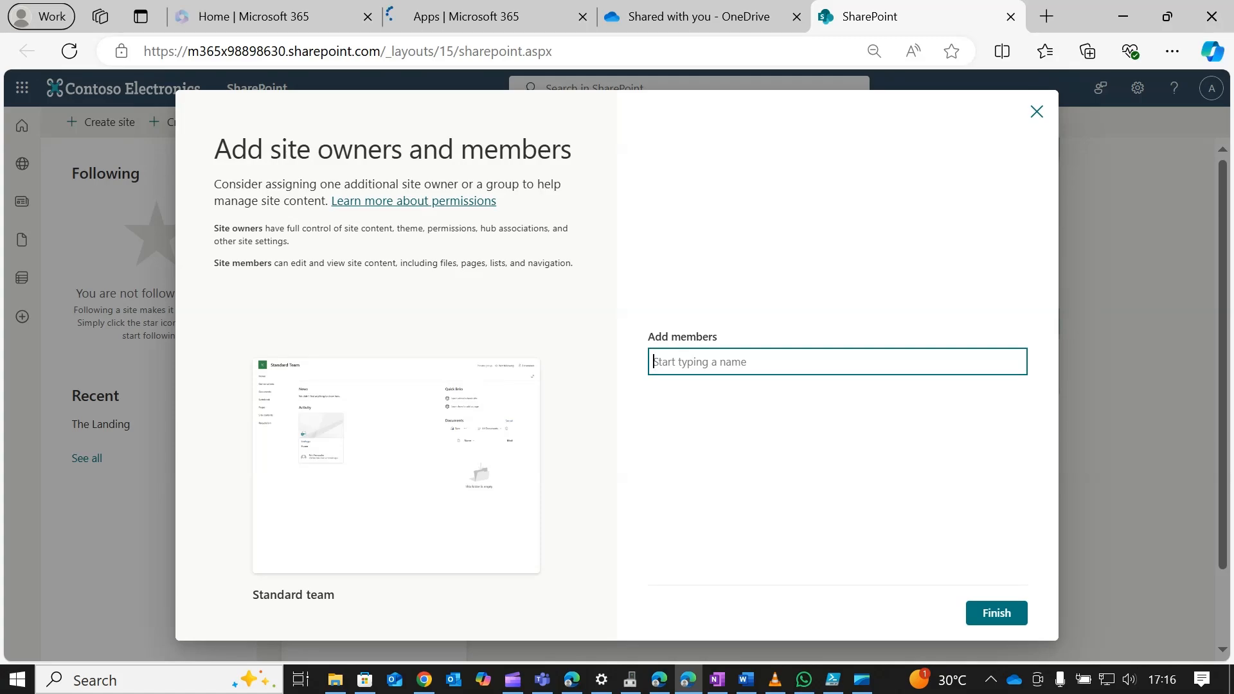
Find the administrator account by name, add it as a site member and finish the site setup
type("o")
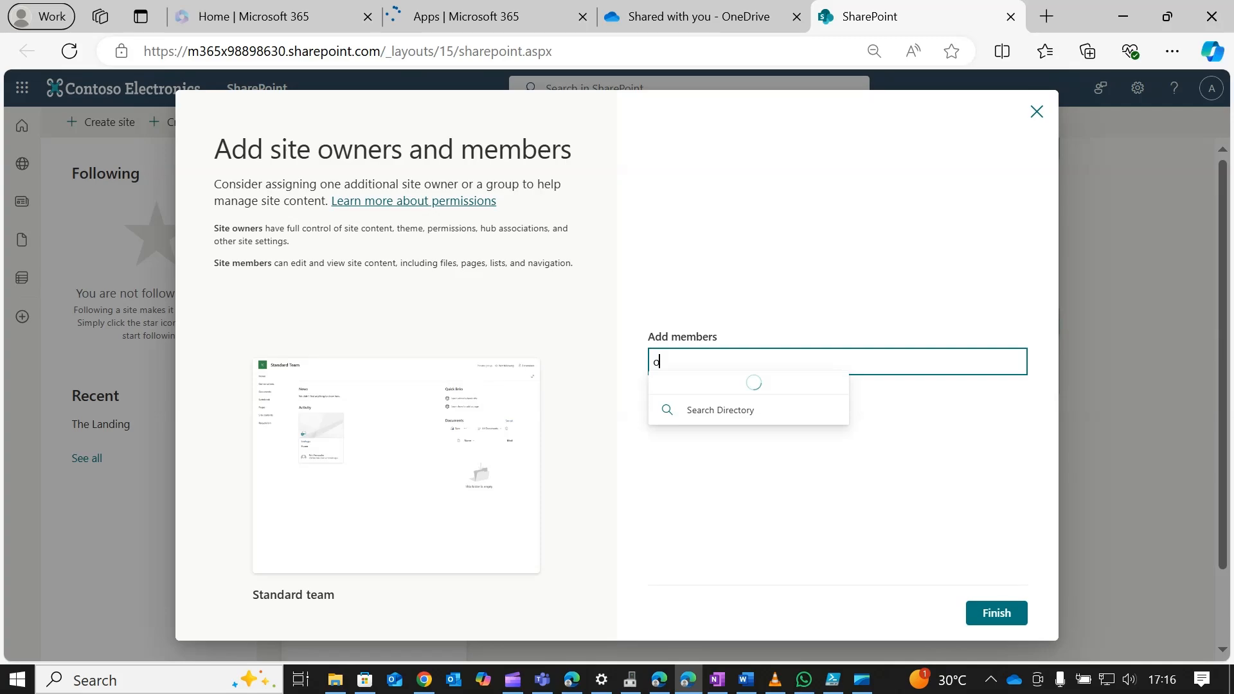
type("binna")
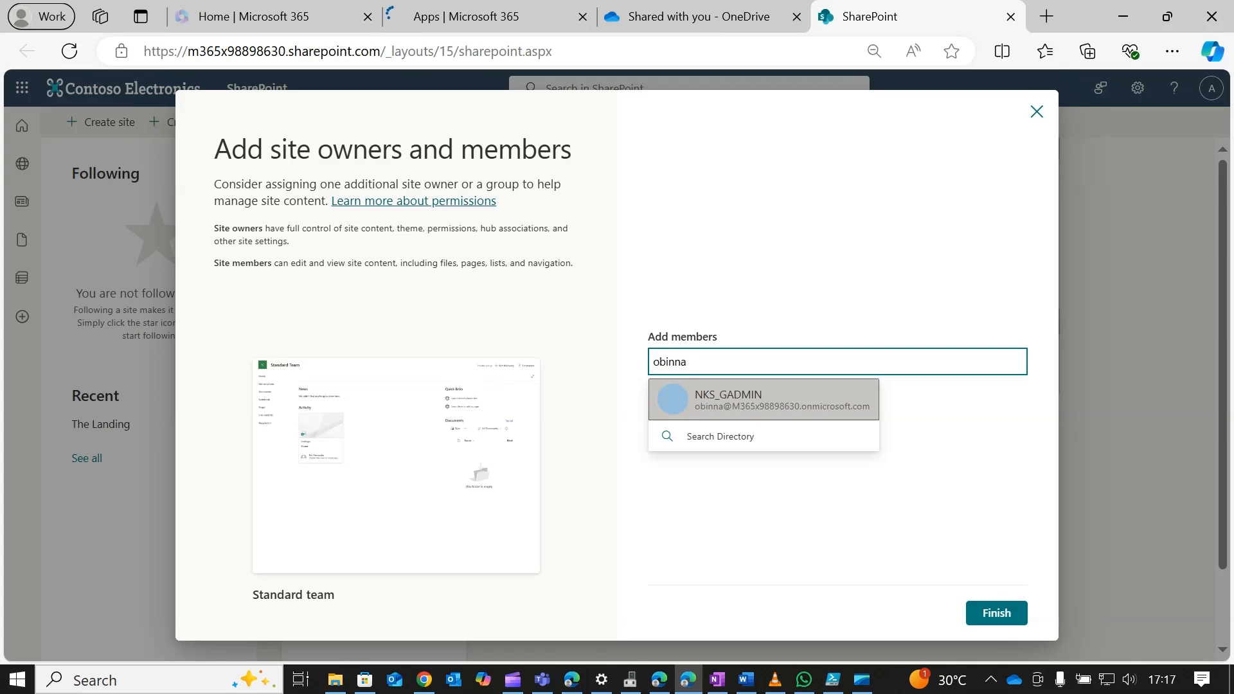
key("Return")
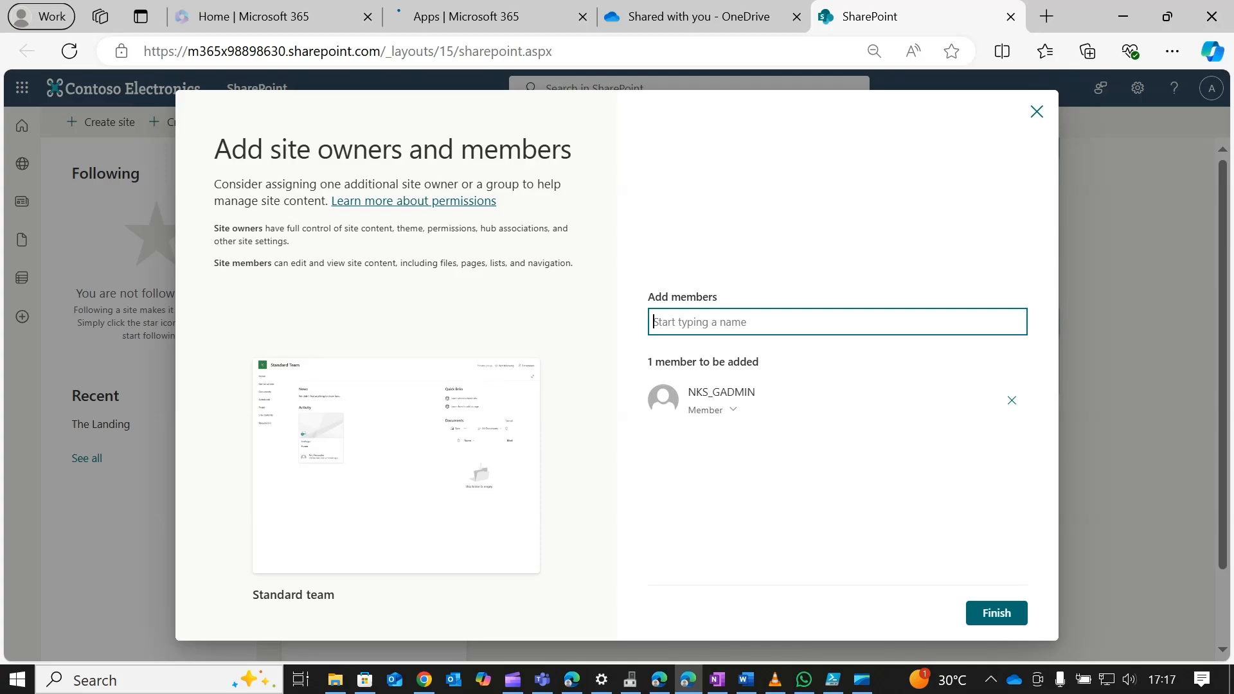
left_click(996, 613)
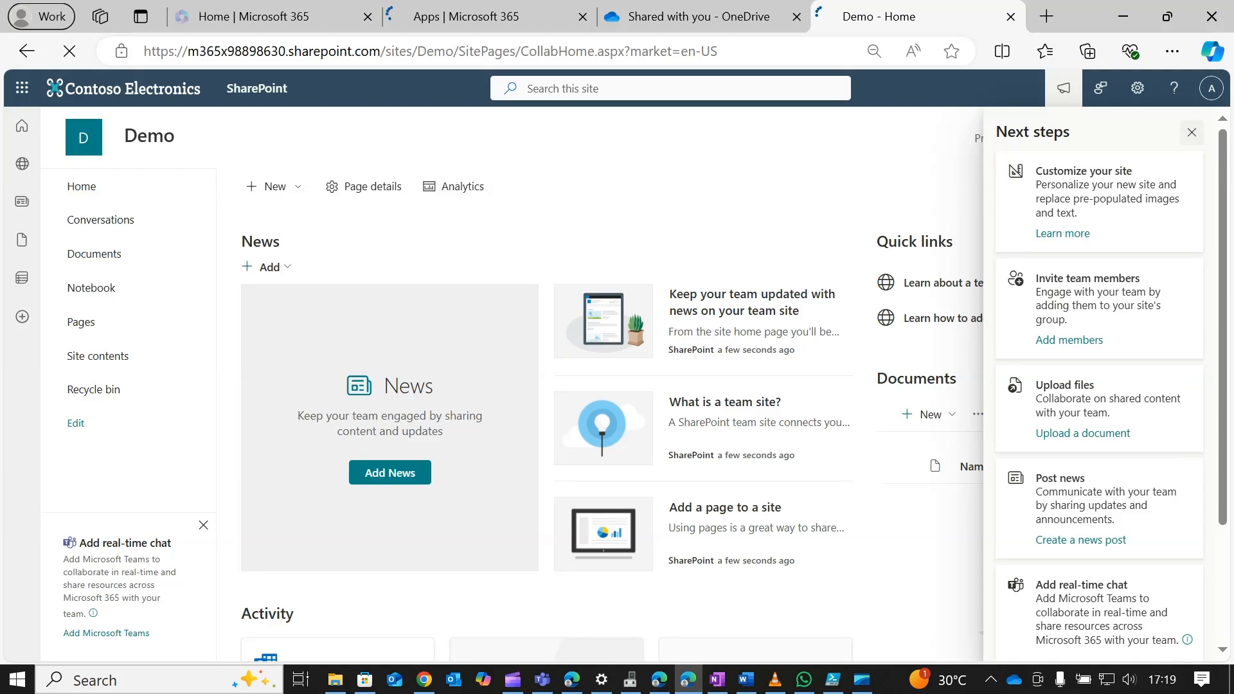
Dismiss the Next steps pane and visit the Demo site's Home and Documents pages
left_click(1191, 132)
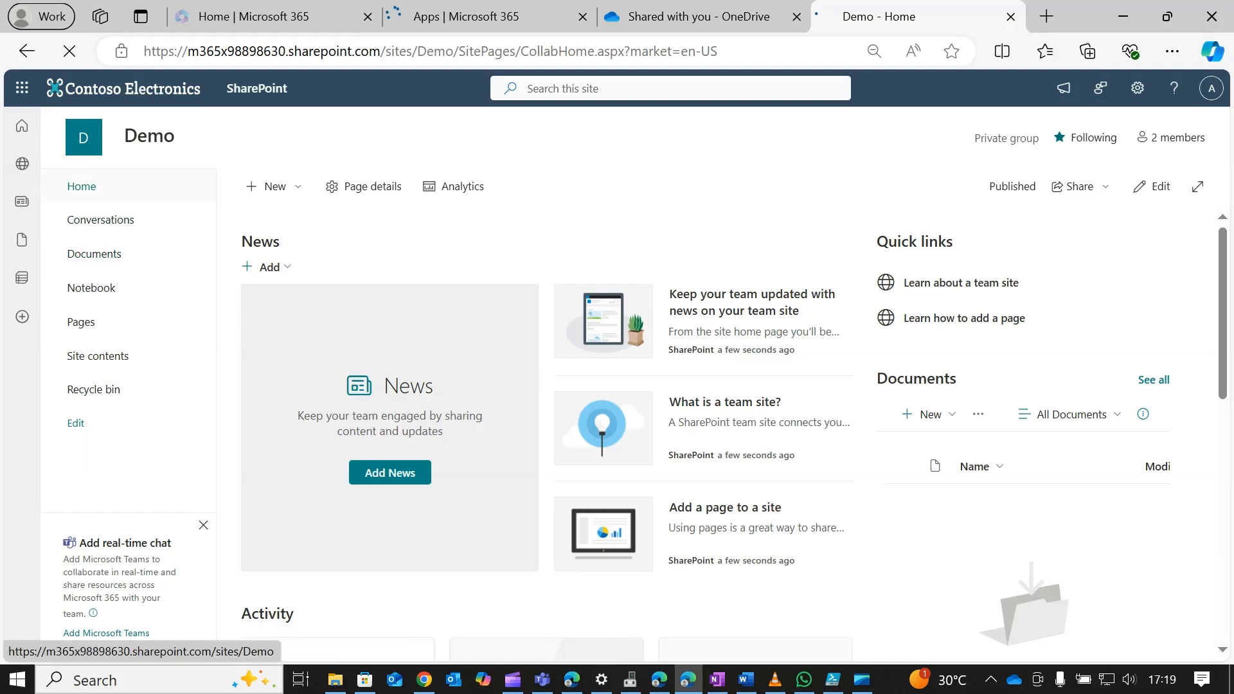
left_click(82, 187)
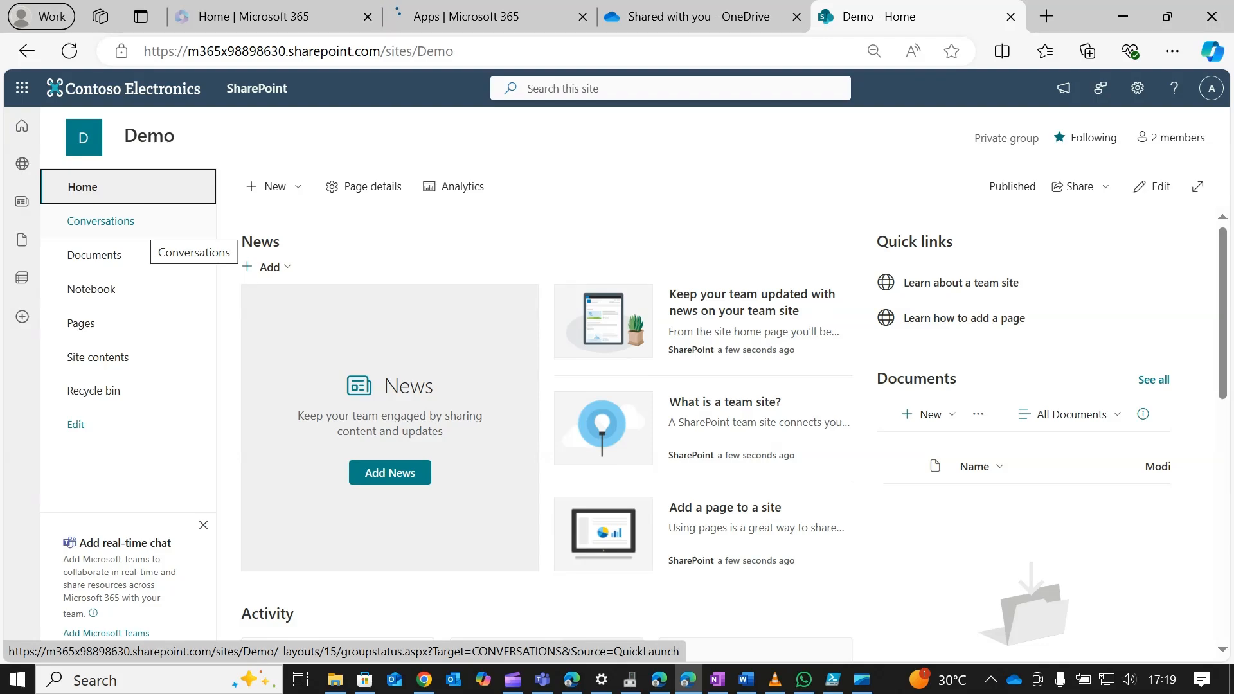
left_click(93, 254)
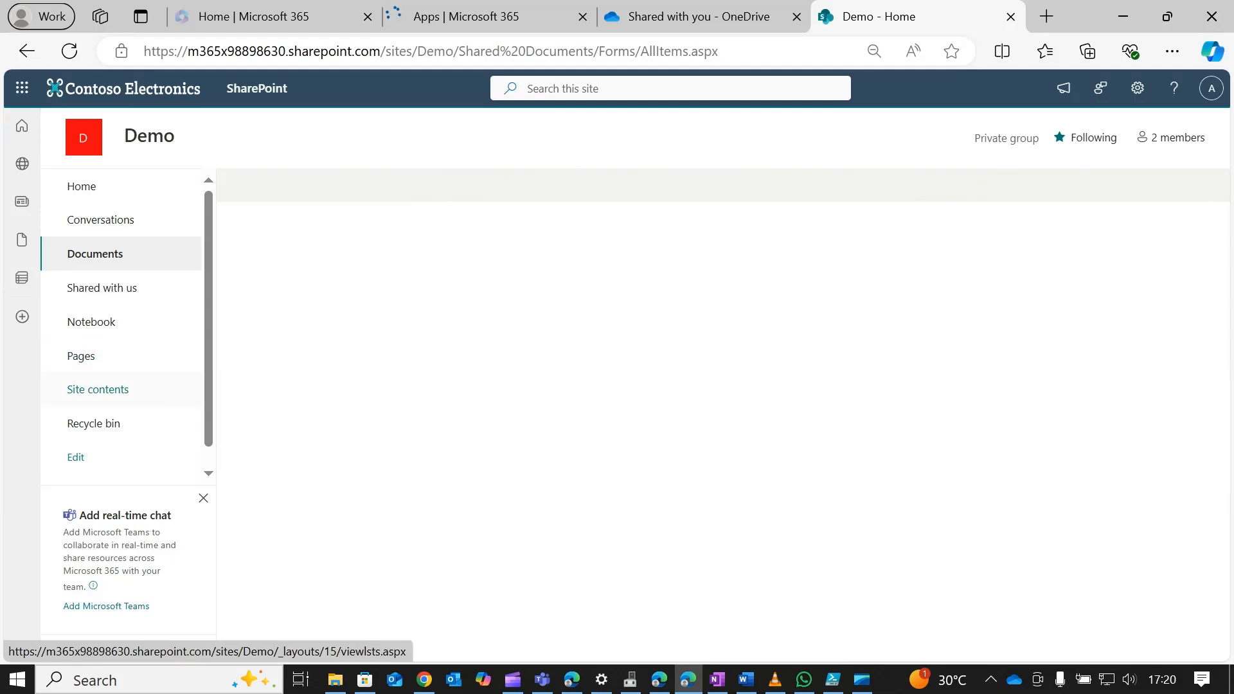
Open the Demo site's Site contents page, reload its address, and try the Documents library again
left_click(126, 392)
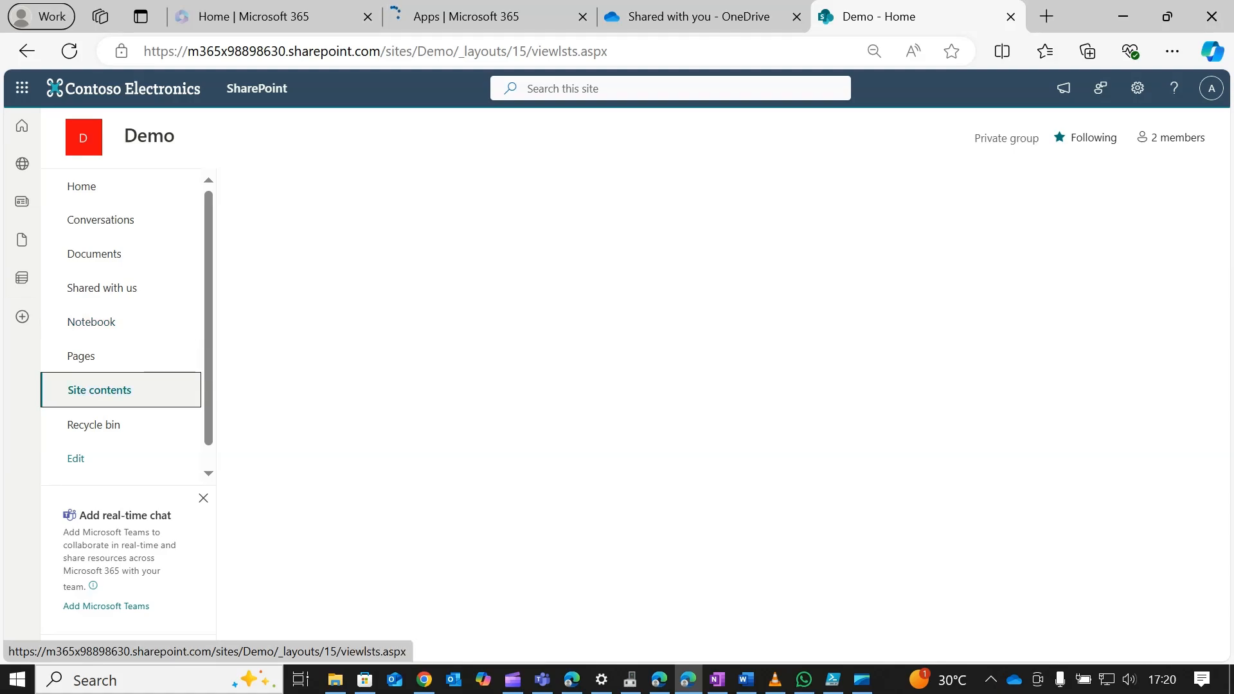
left_click(99, 389)
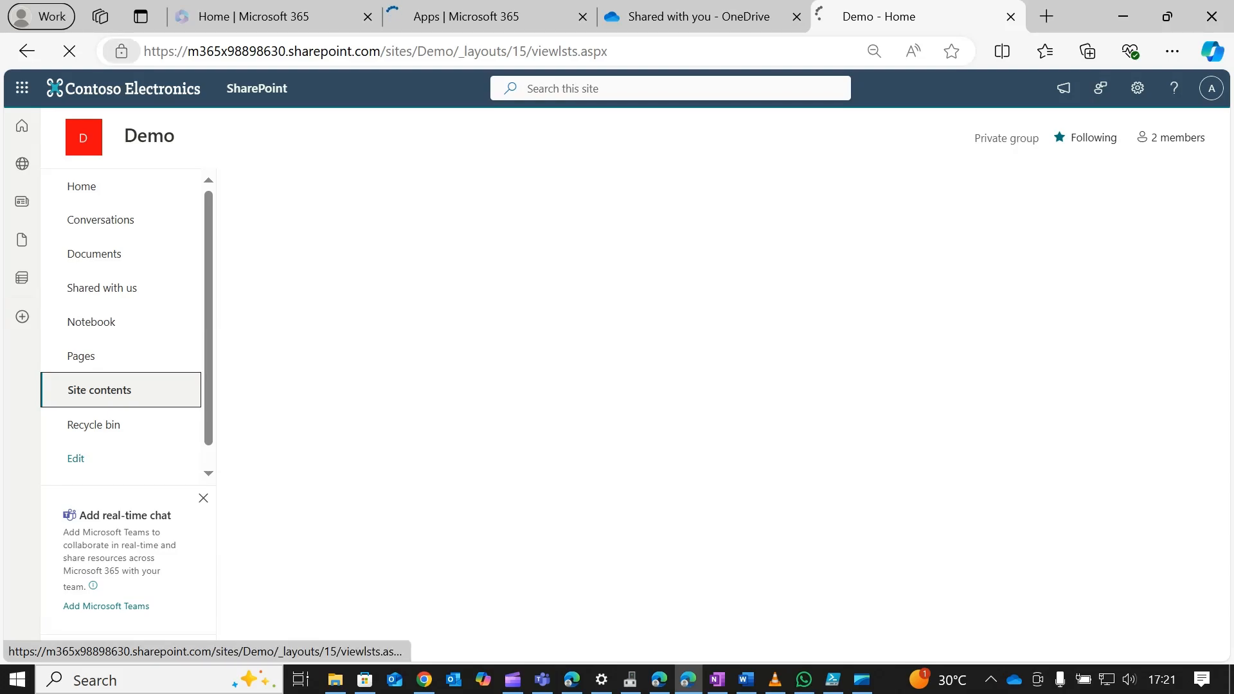
left_click(308, 52)
key("Return")
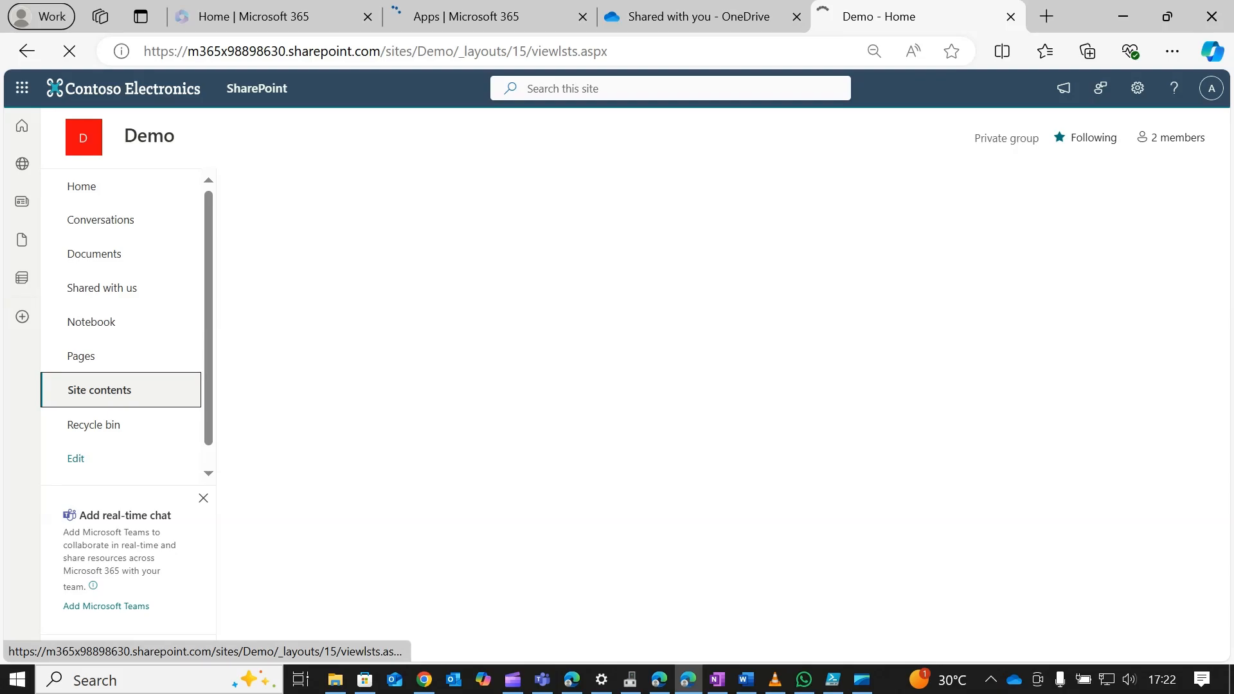
left_click(94, 254)
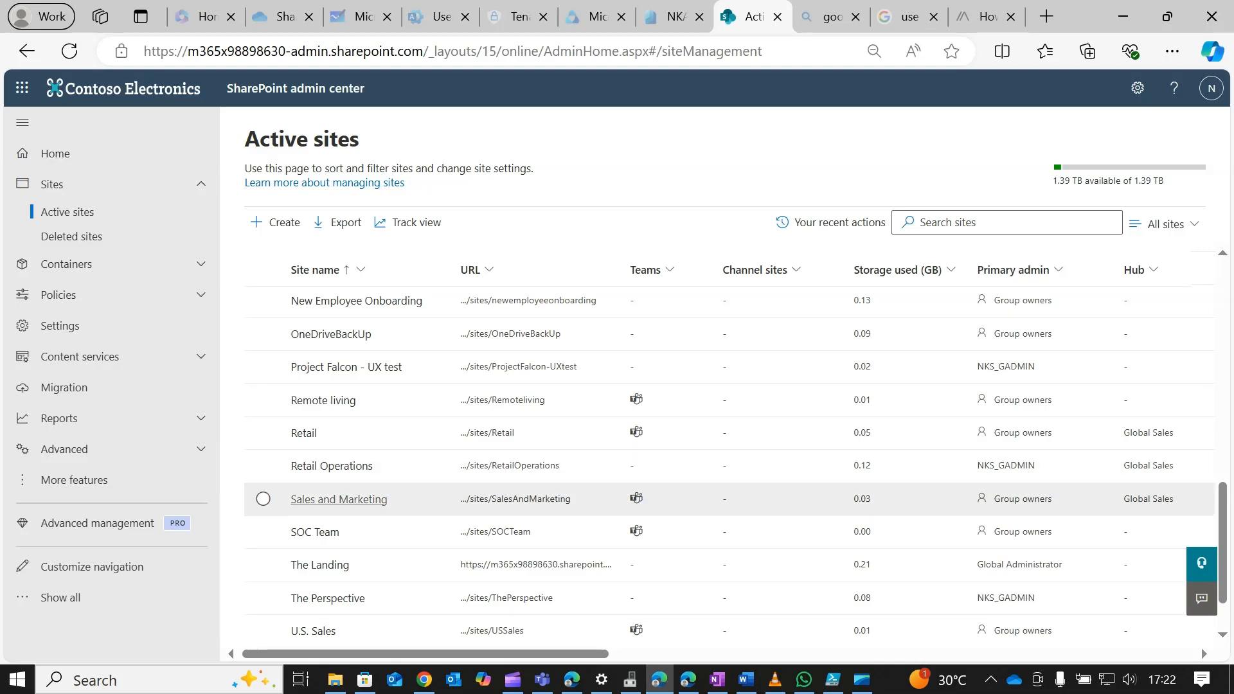
Look through the Active sites list in the SharePoint admin center and refresh the page
scroll(726, 463, "down", 1)
scroll(727, 463, "up", 9)
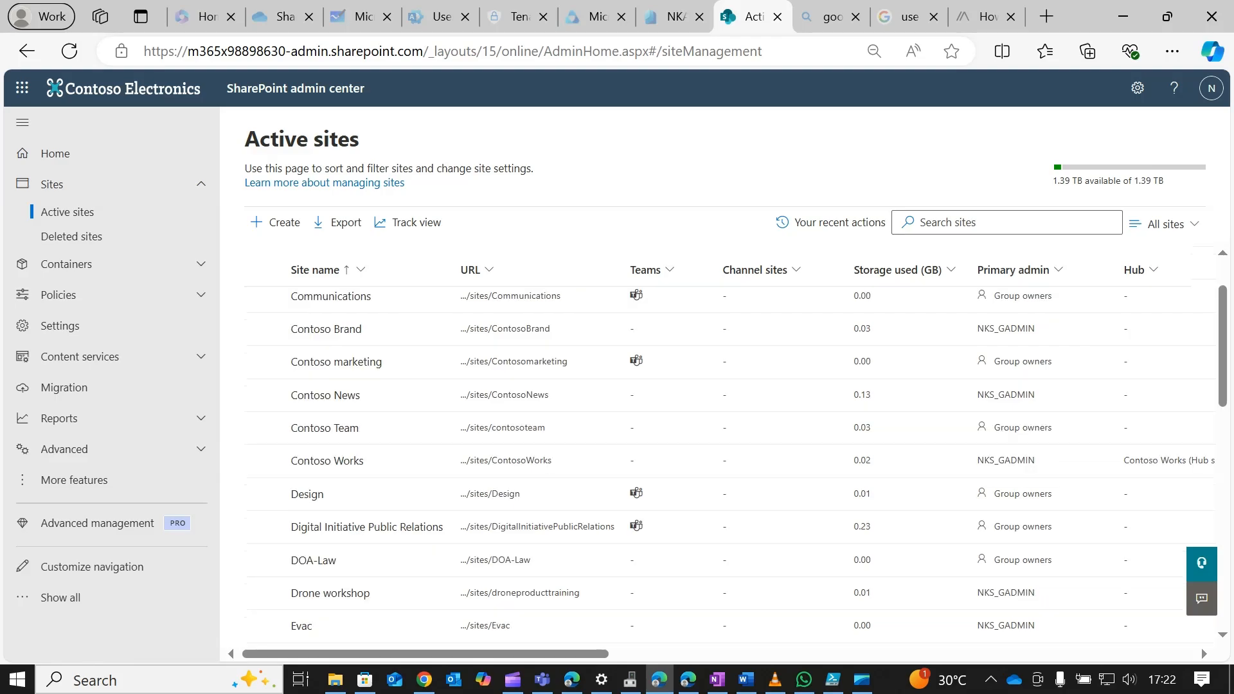
scroll(727, 501, "up", 1)
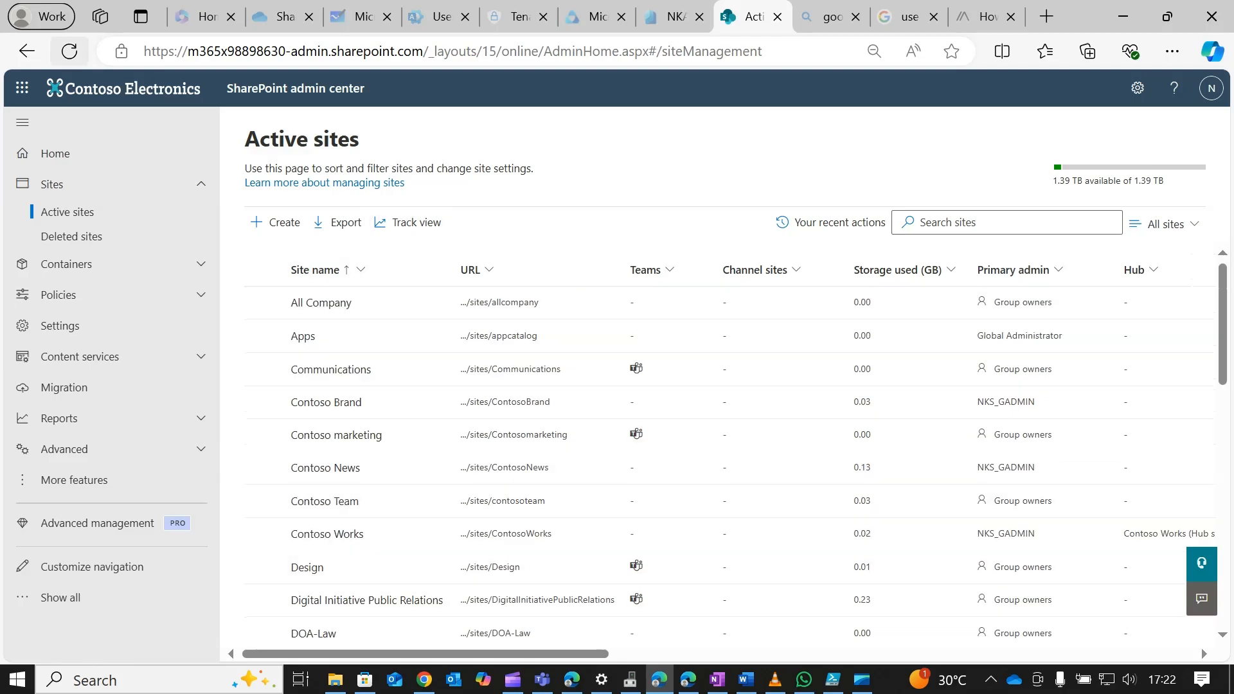
left_click(68, 51)
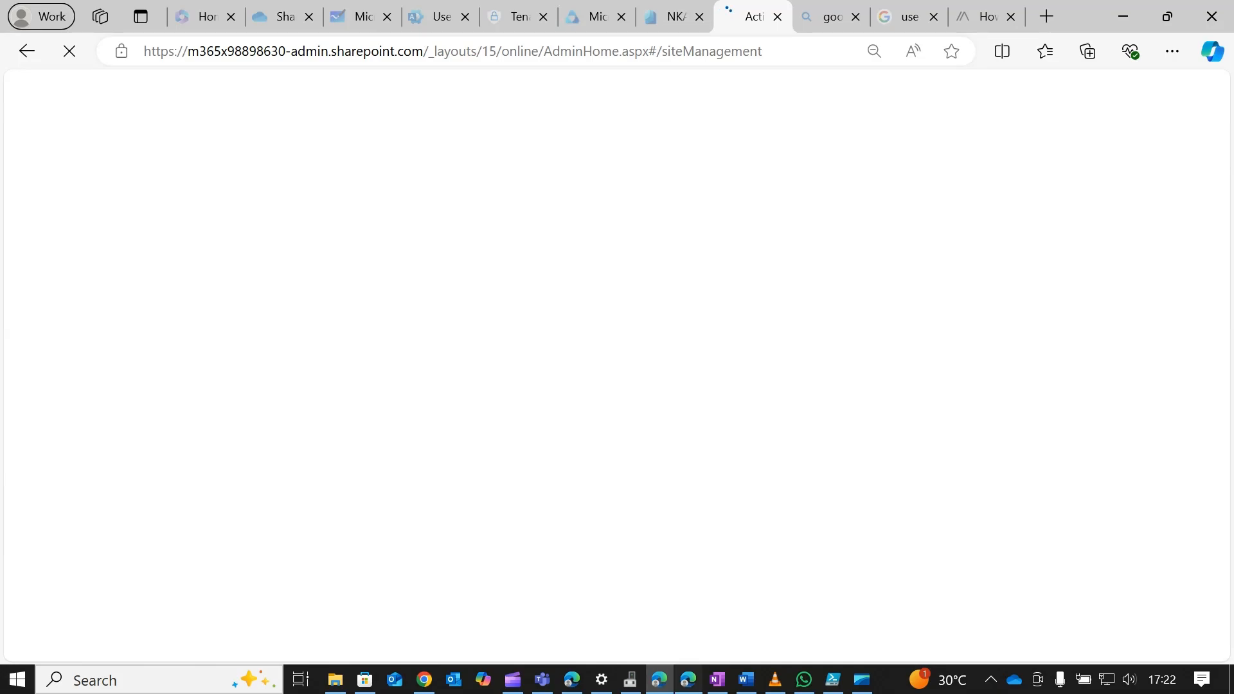
Return to the browser window with the Demo site and open the OneDrive home page
left_click(688, 680)
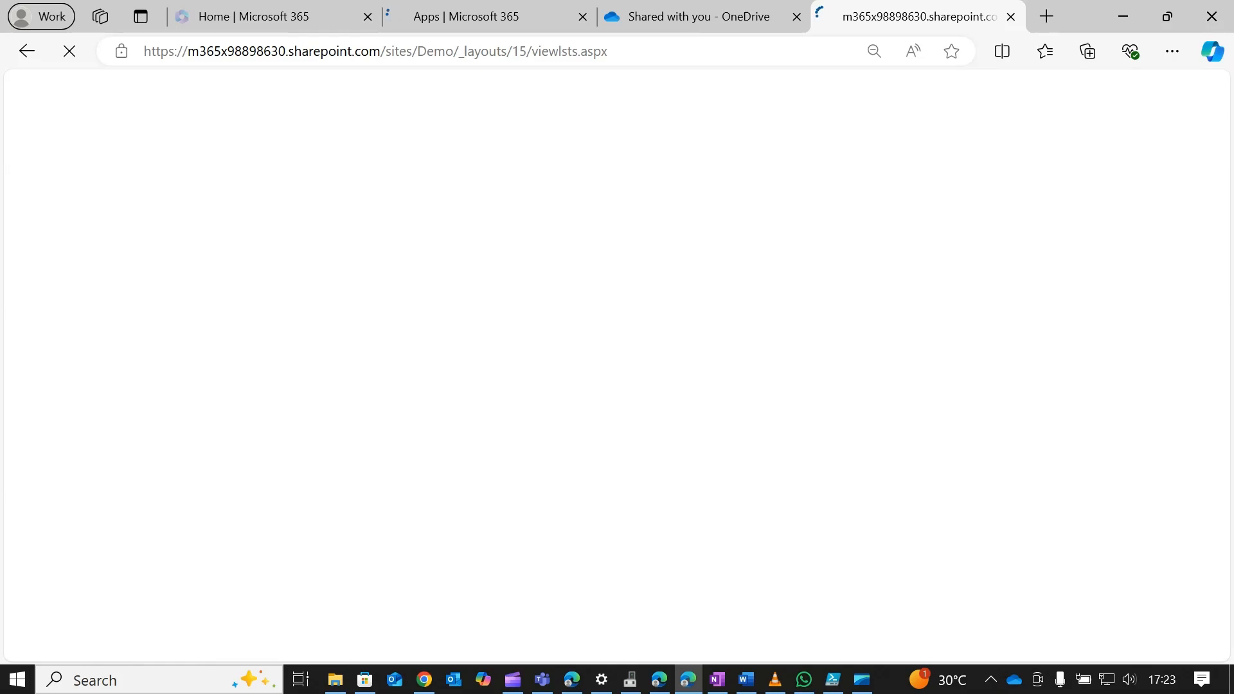
left_click(688, 16)
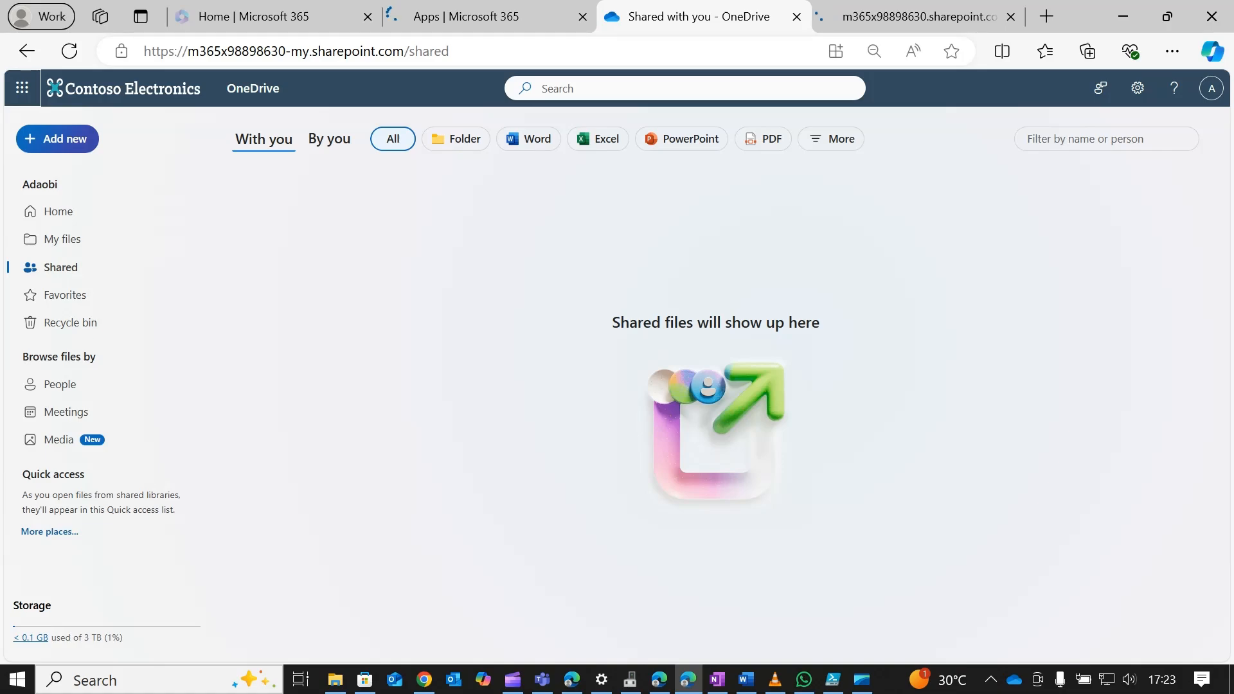
left_click(21, 88)
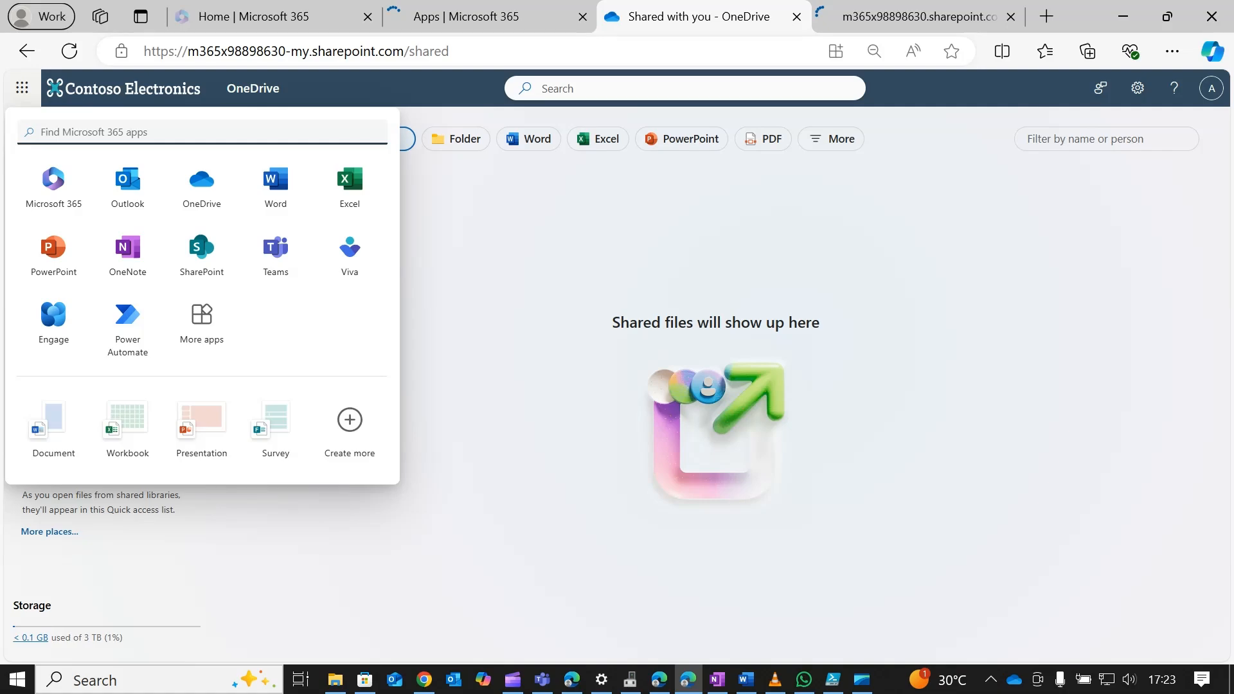
left_click(198, 201)
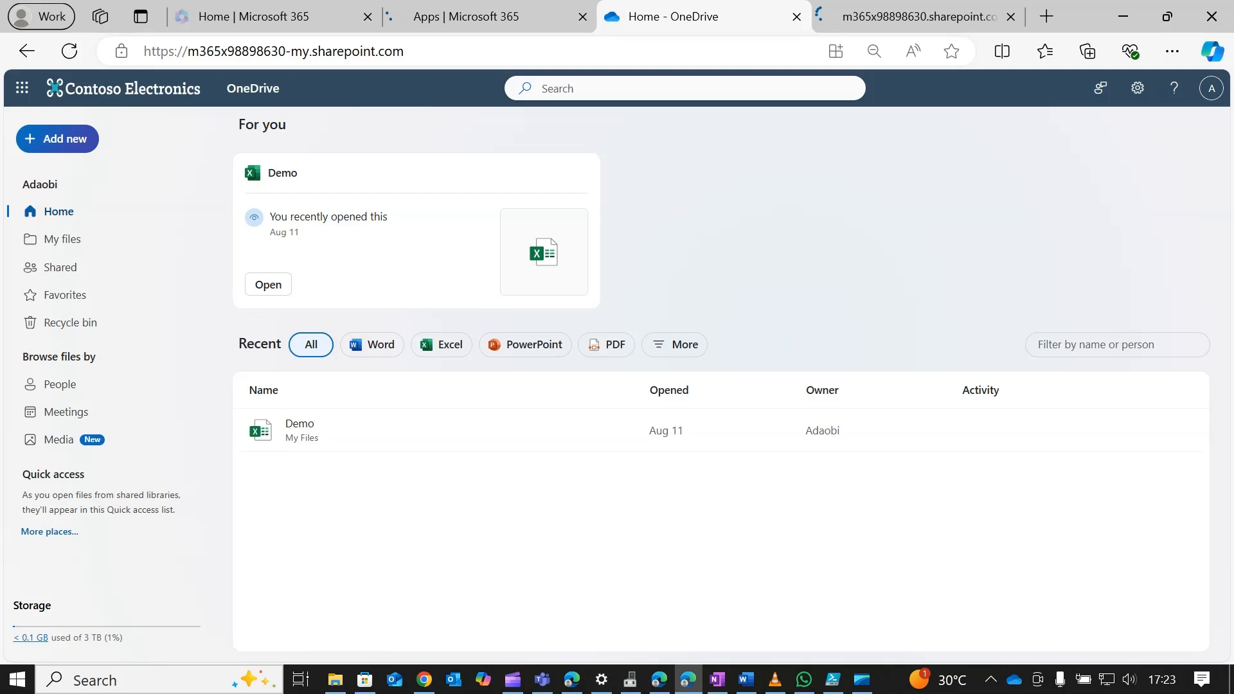
Start syncing this OneDrive to the computer, always allowing the site to open such links in the Microsoft OneDrive app
left_click(1138, 88)
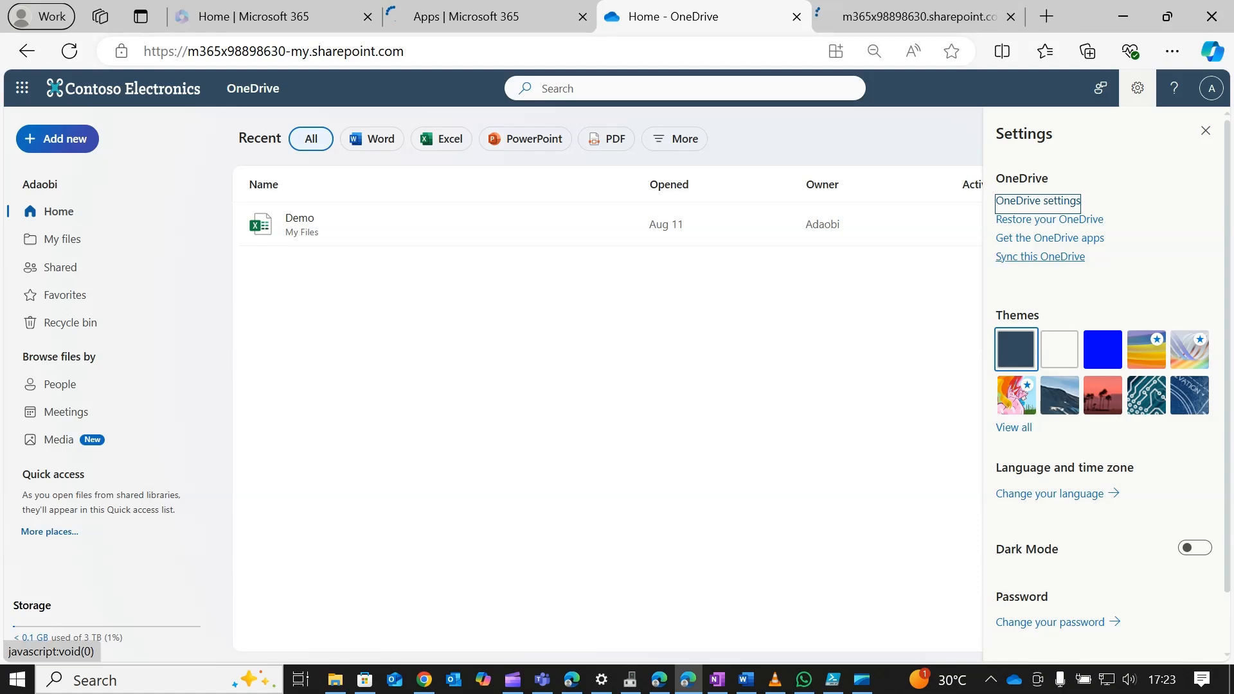
left_click(1040, 257)
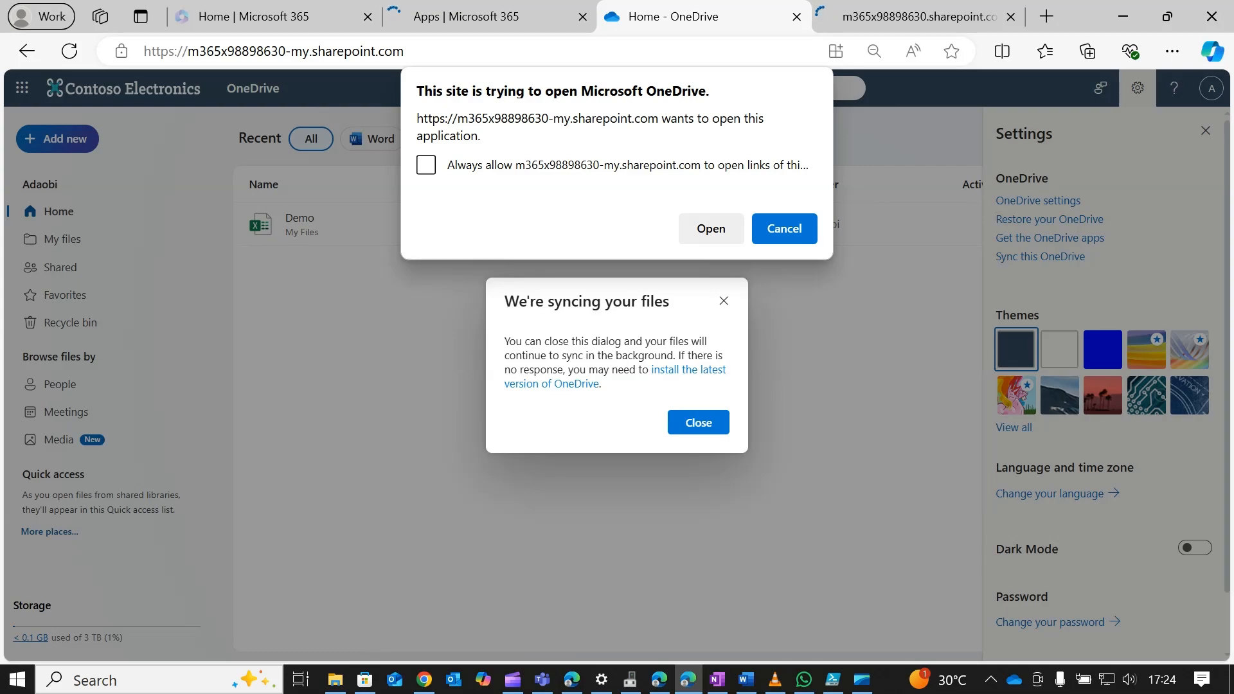
left_click(426, 165)
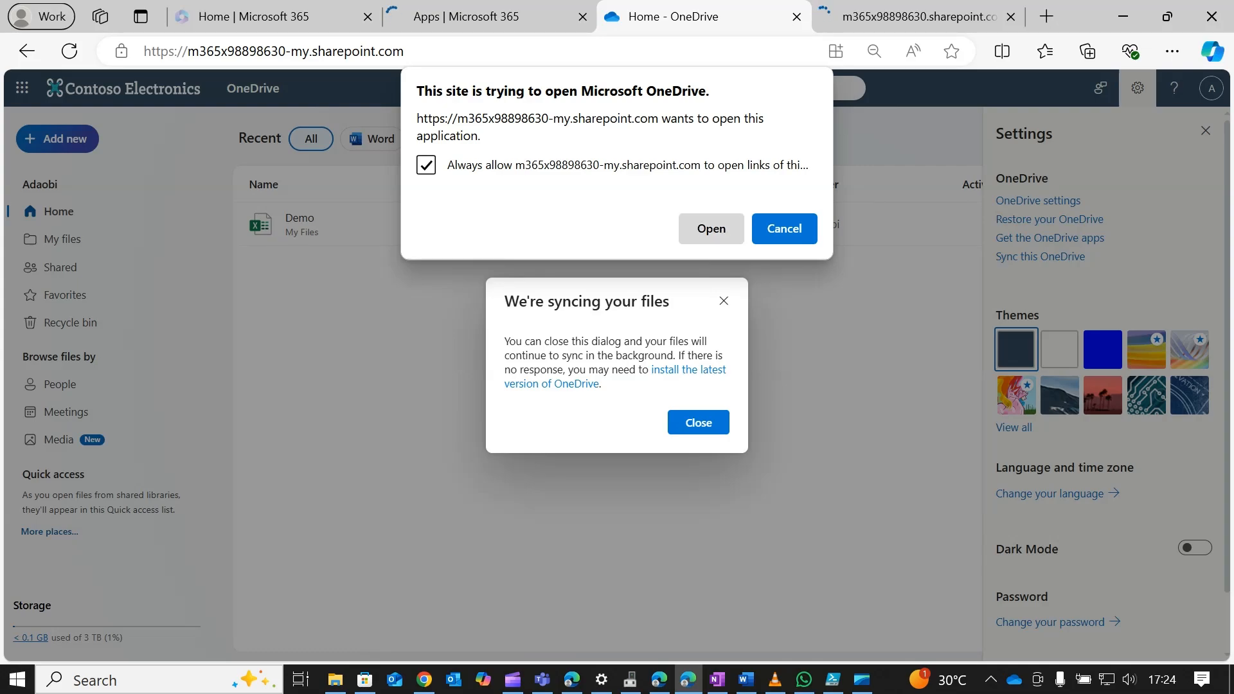
left_click(711, 228)
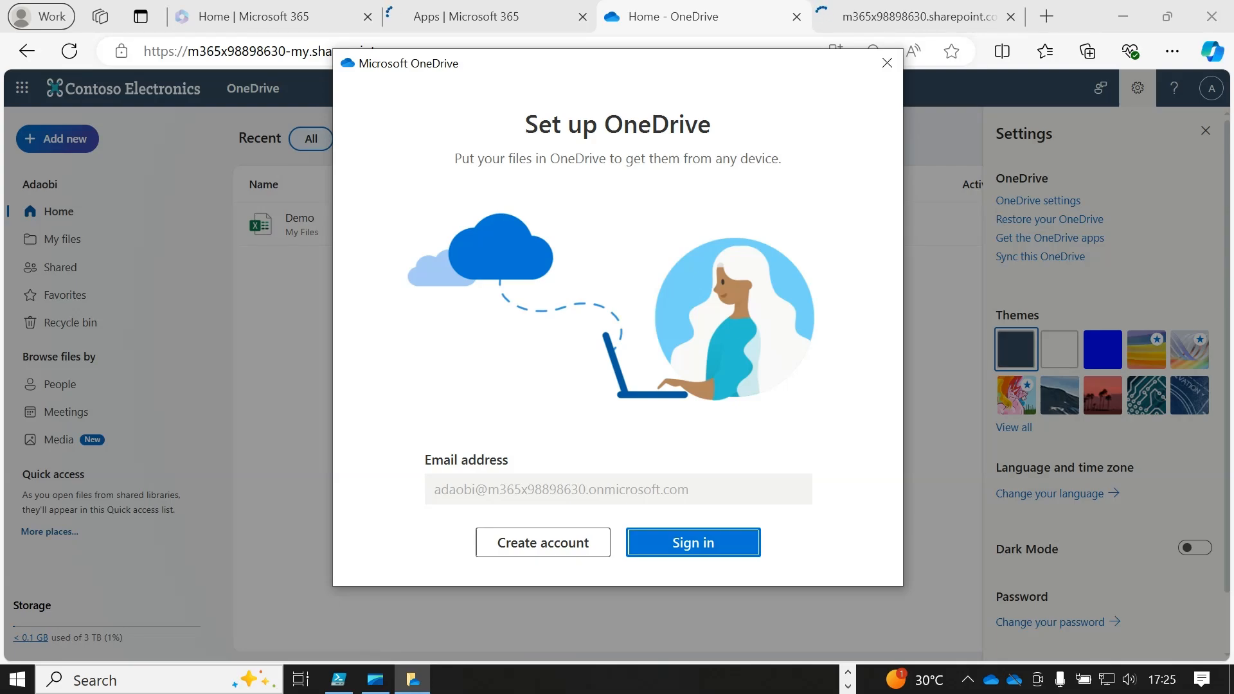
Proceed with signing in to OneDrive in the setup window and open the Demo site's Documents library
key("Return")
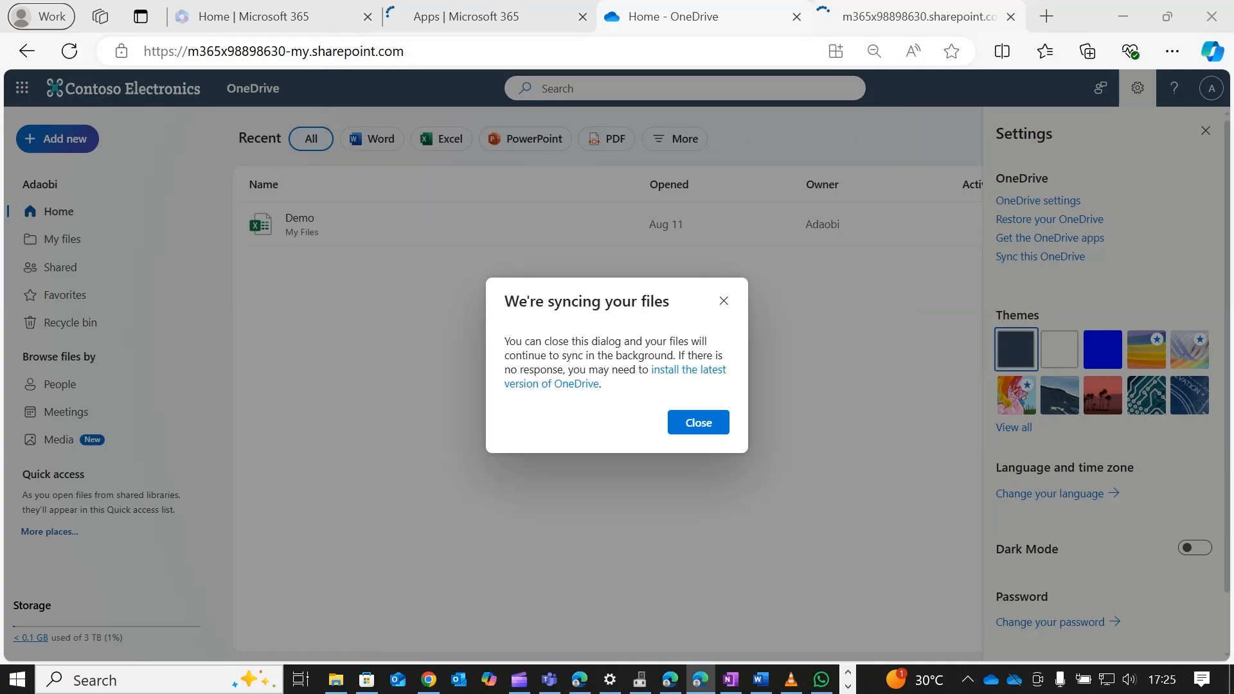
left_click(917, 16)
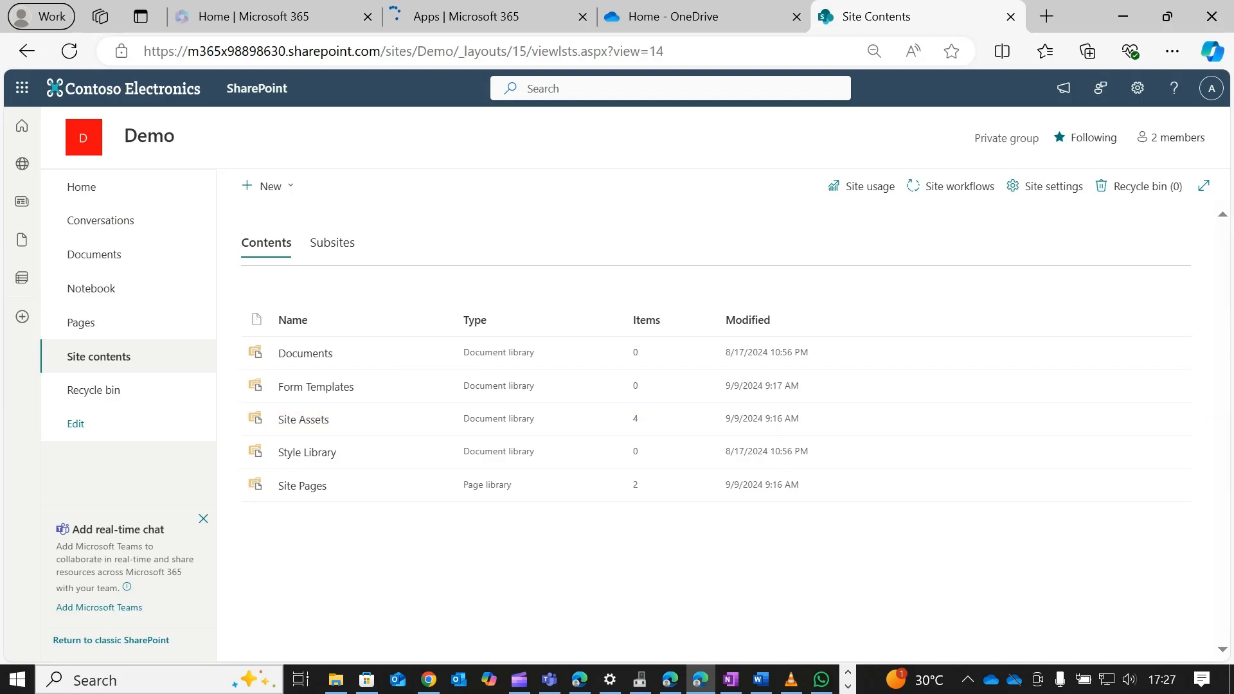
left_click(305, 353)
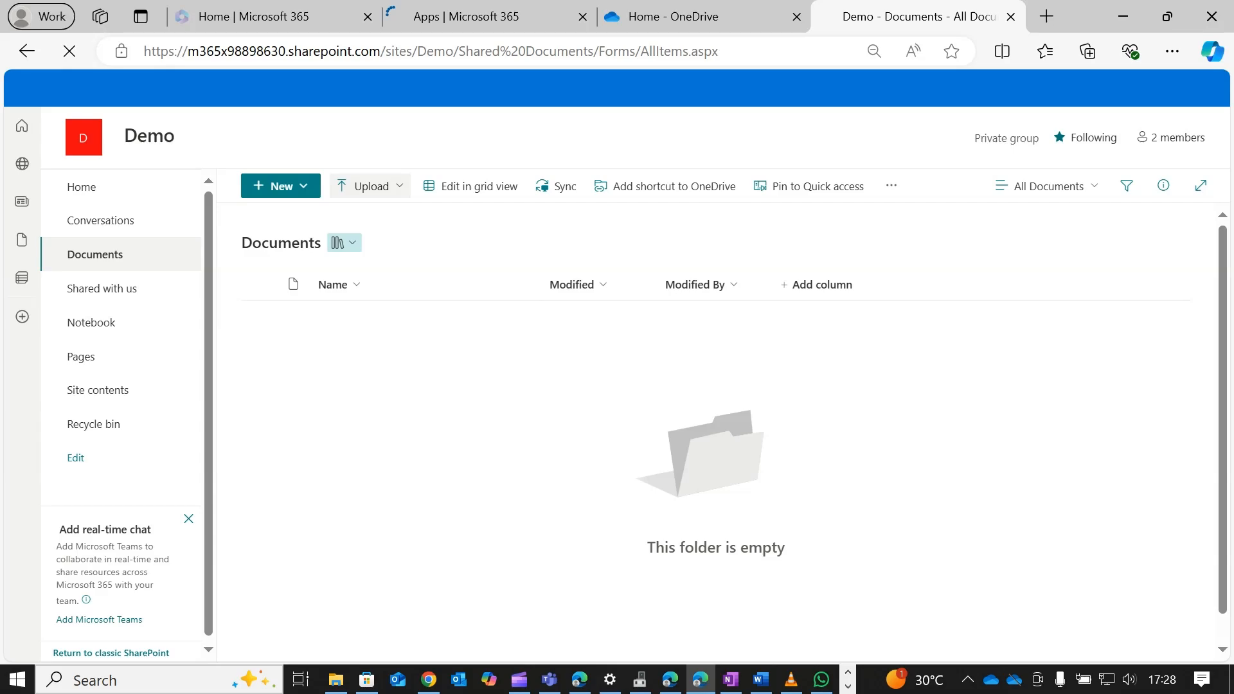
Create a purple folder named Test1 in the Demo site's Documents library
left_click(281, 186)
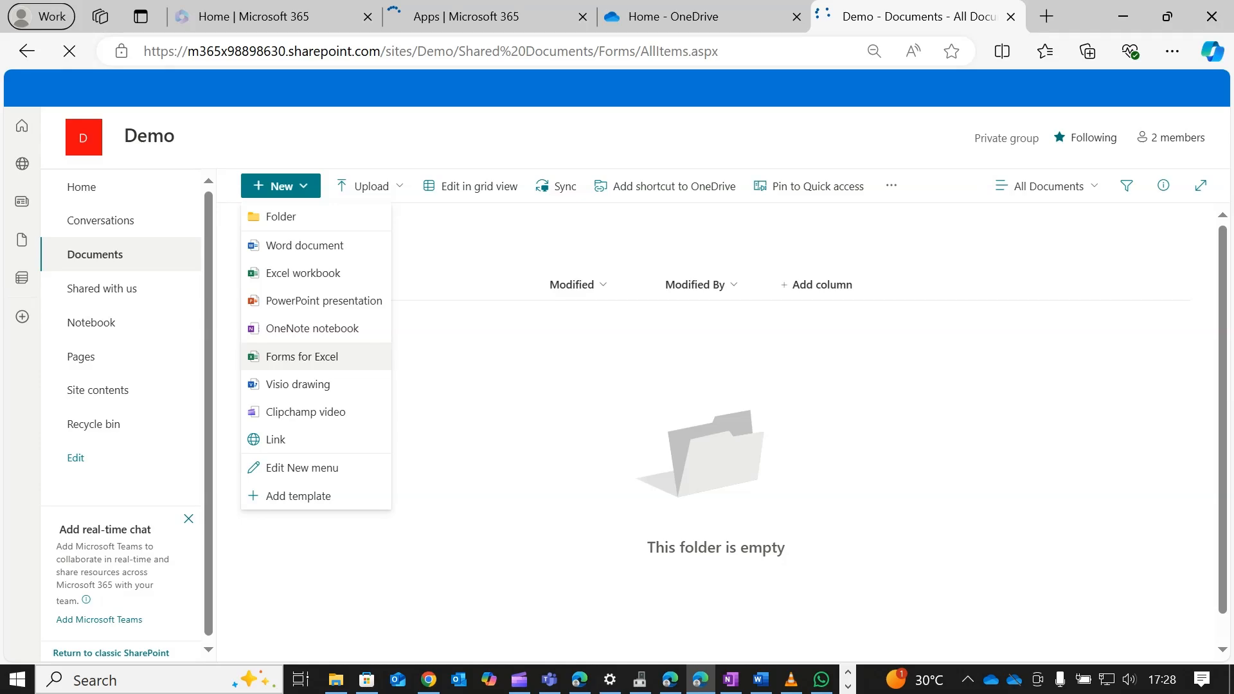
left_click(371, 187)
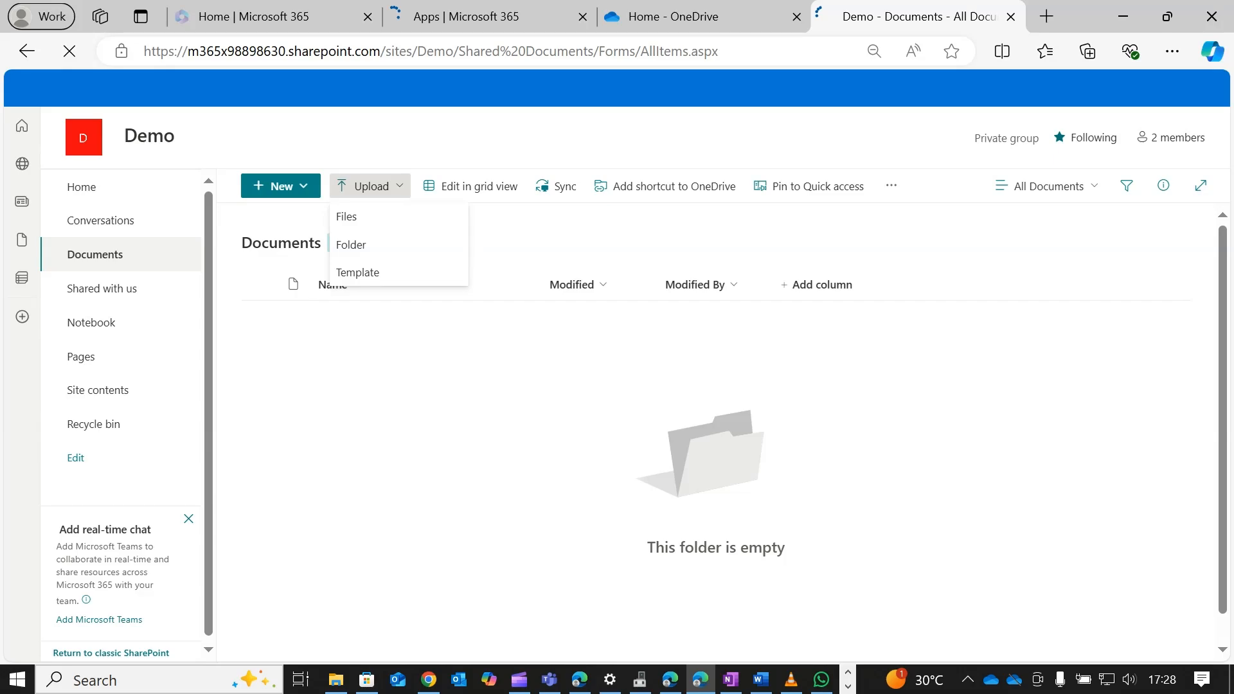
key("Escape")
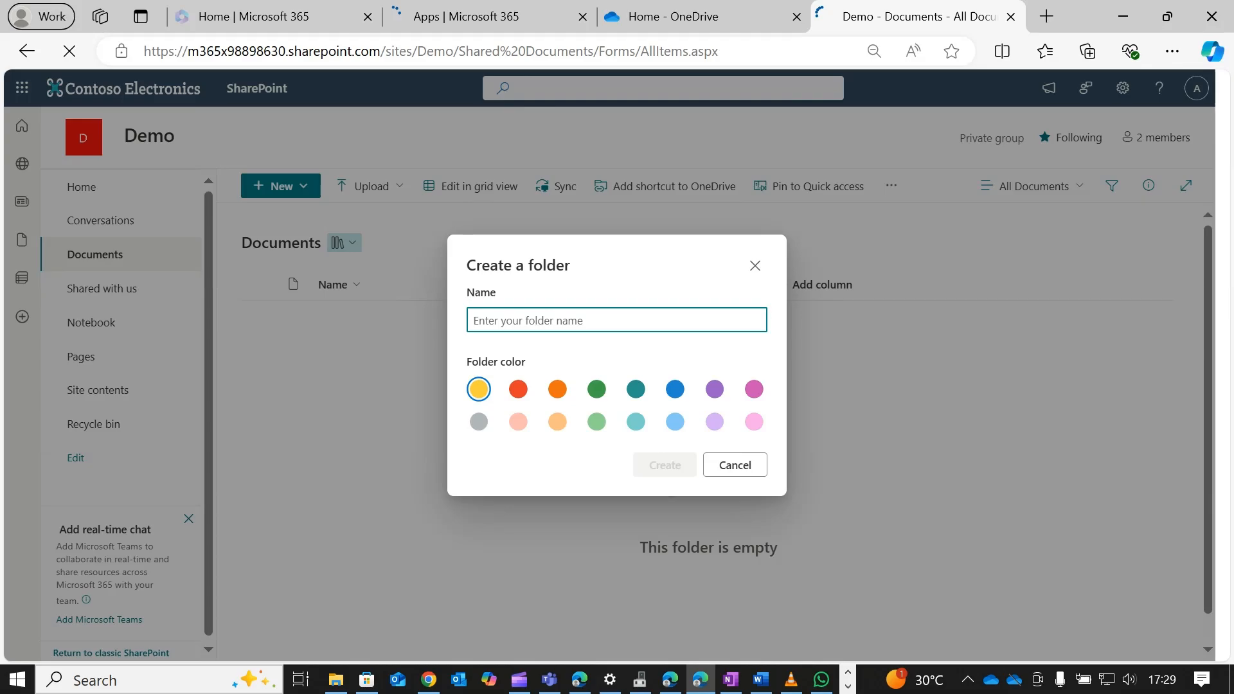
type("Folder D")
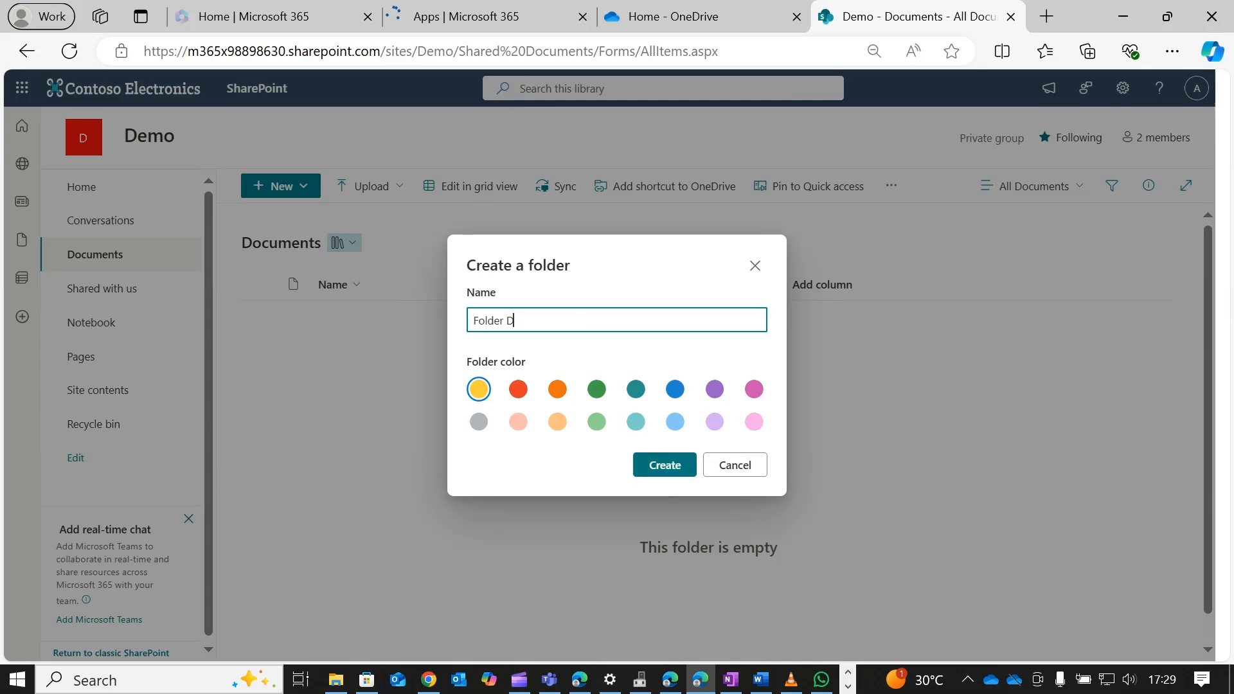
key("BackSpace")
key("BackSpace")
key("BackSpace")
key("BackSpace")
key("BackSpace")
key("BackSpace")
key("BackSpace")
key("BackSpace")
type("Test1")
left_click(714, 389)
left_click(665, 465)
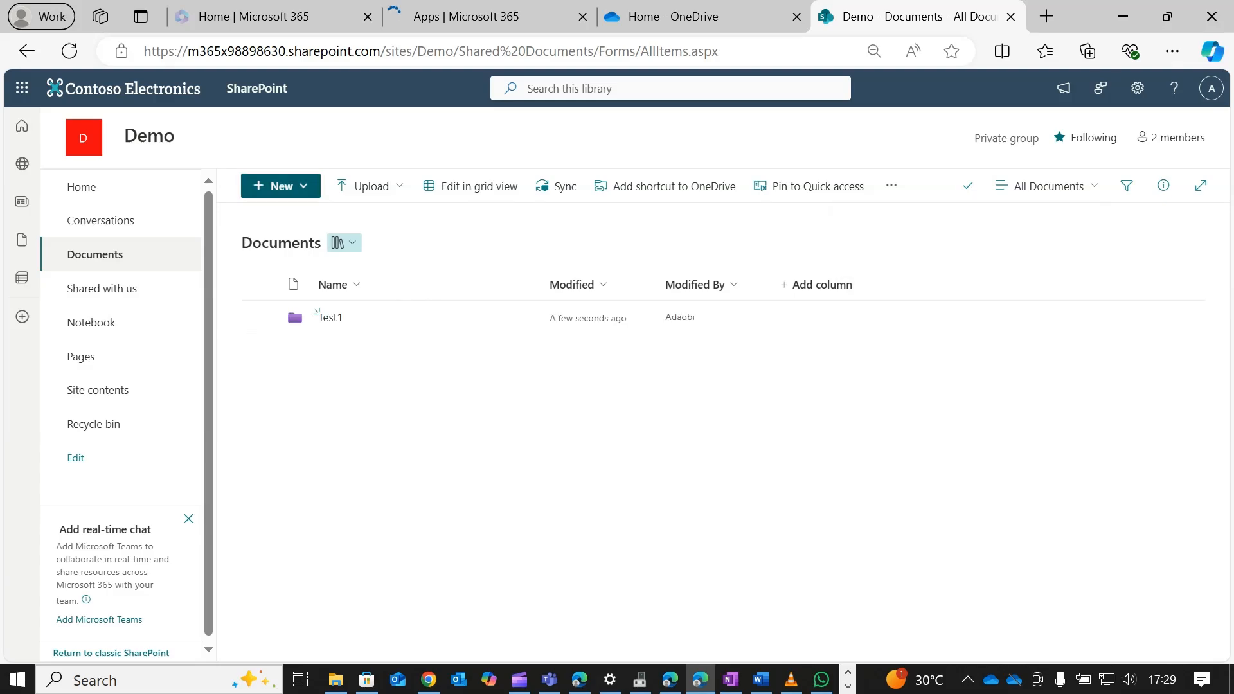
Create a green folder named Test2 in the Documents library
left_click(280, 186)
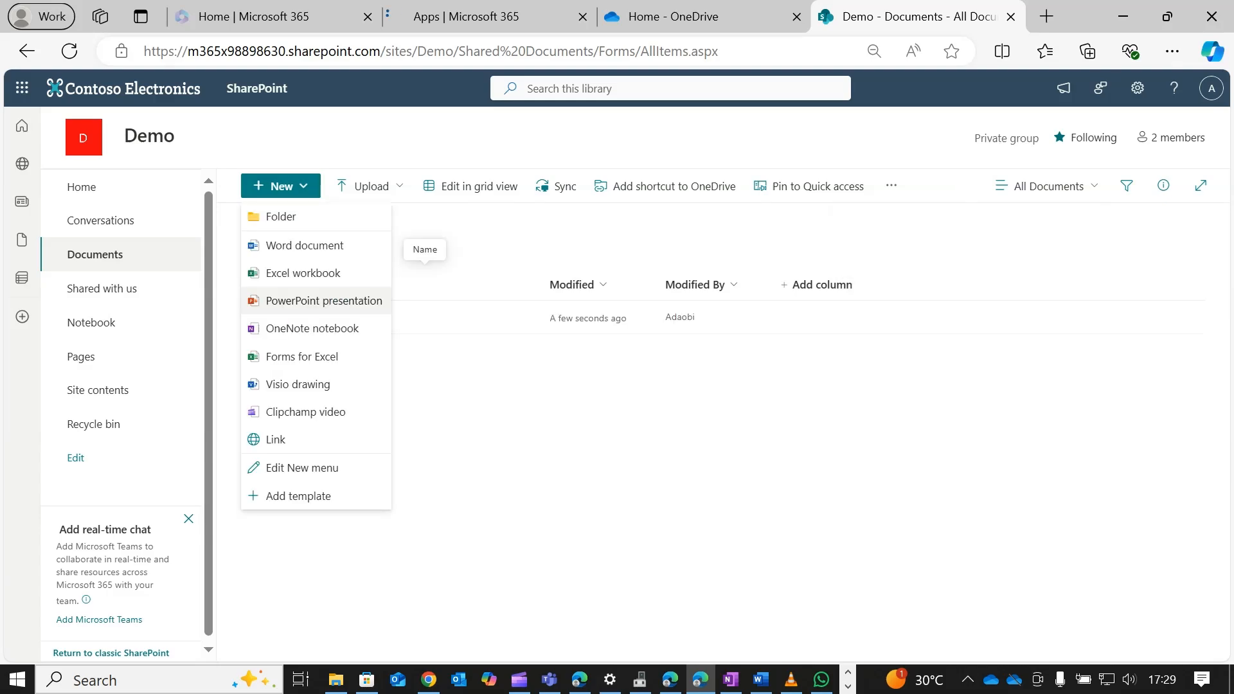
left_click(281, 216)
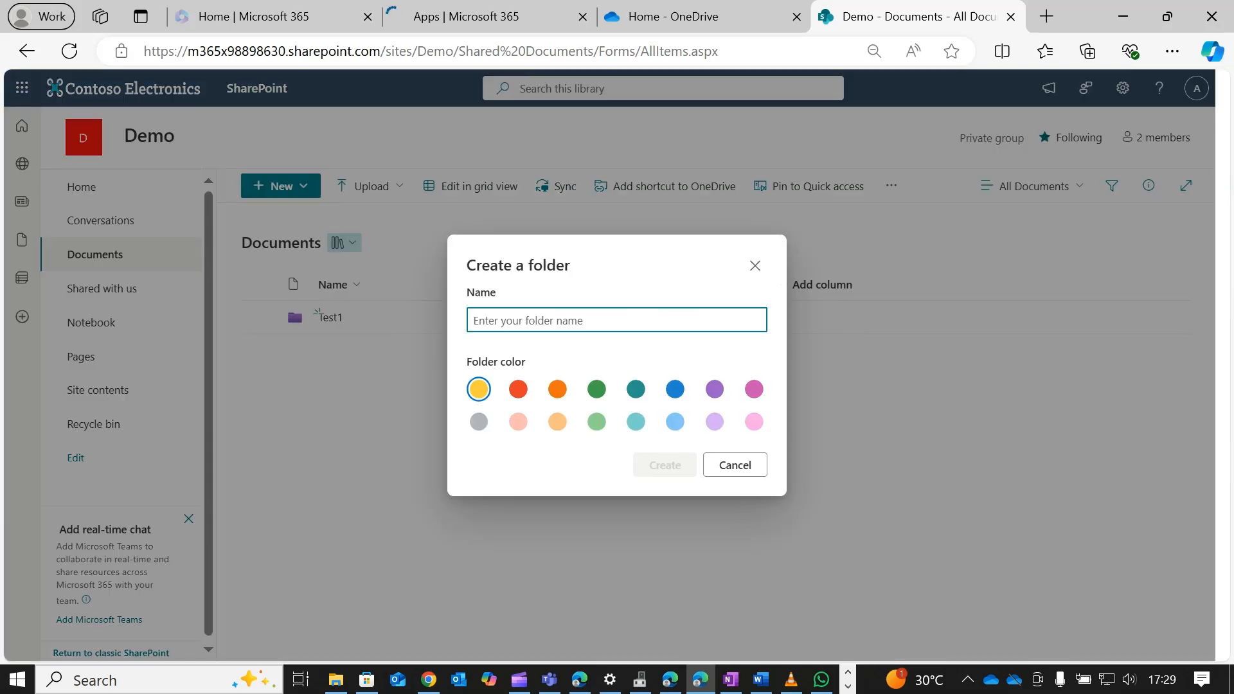
left_click(597, 389)
left_click(596, 320)
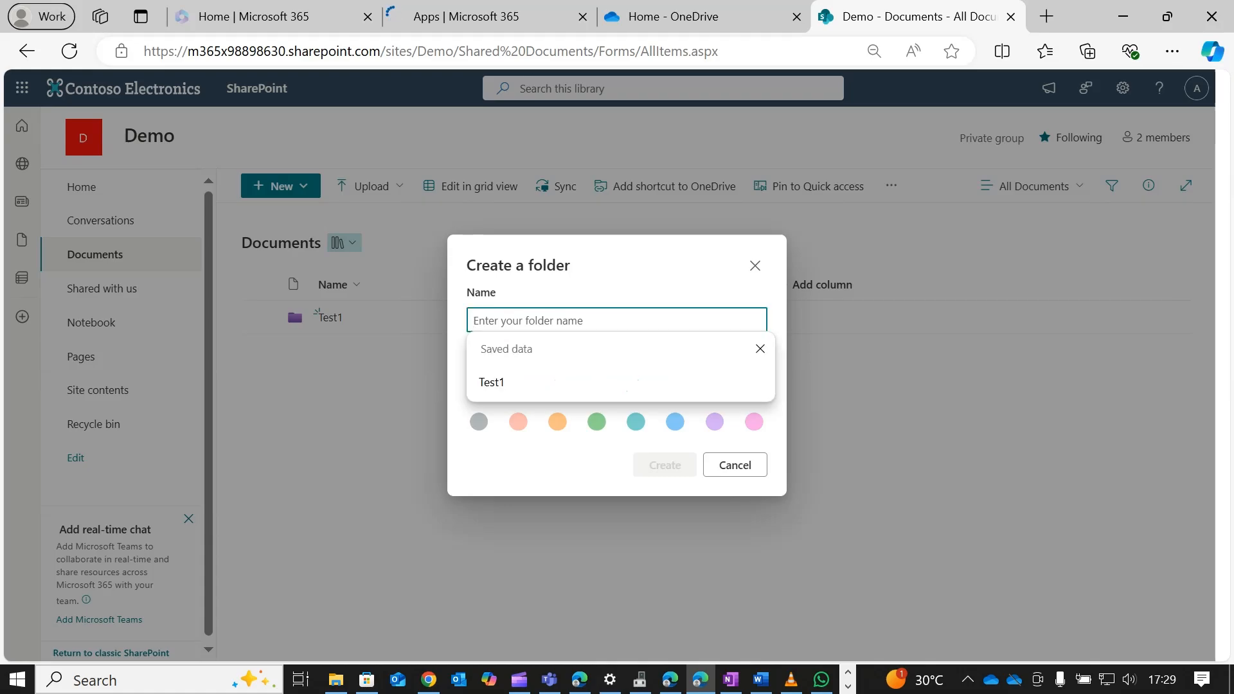
type("Test1")
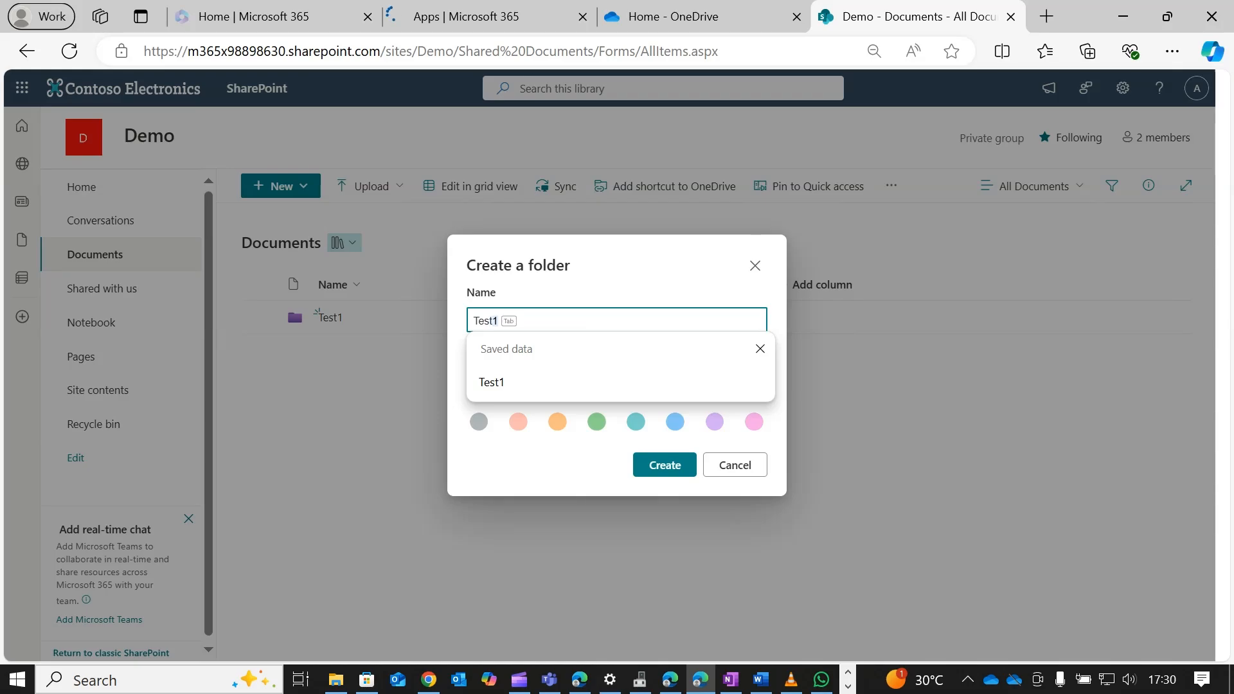
type("2")
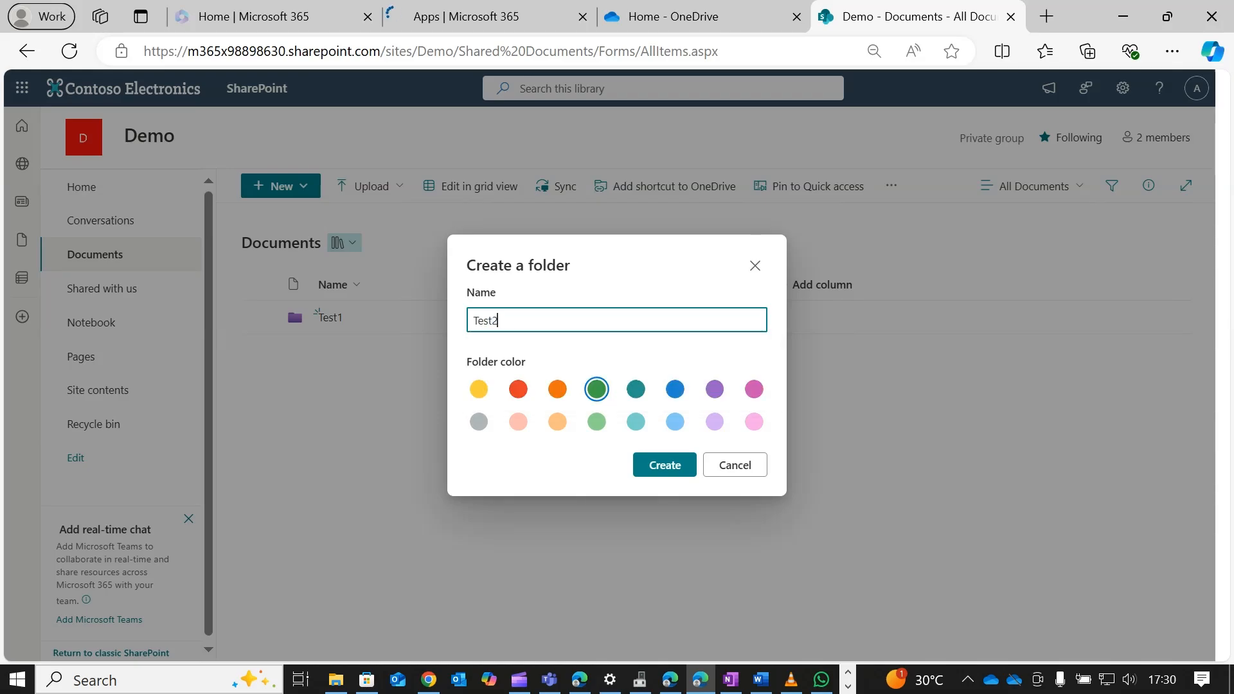
key("Return")
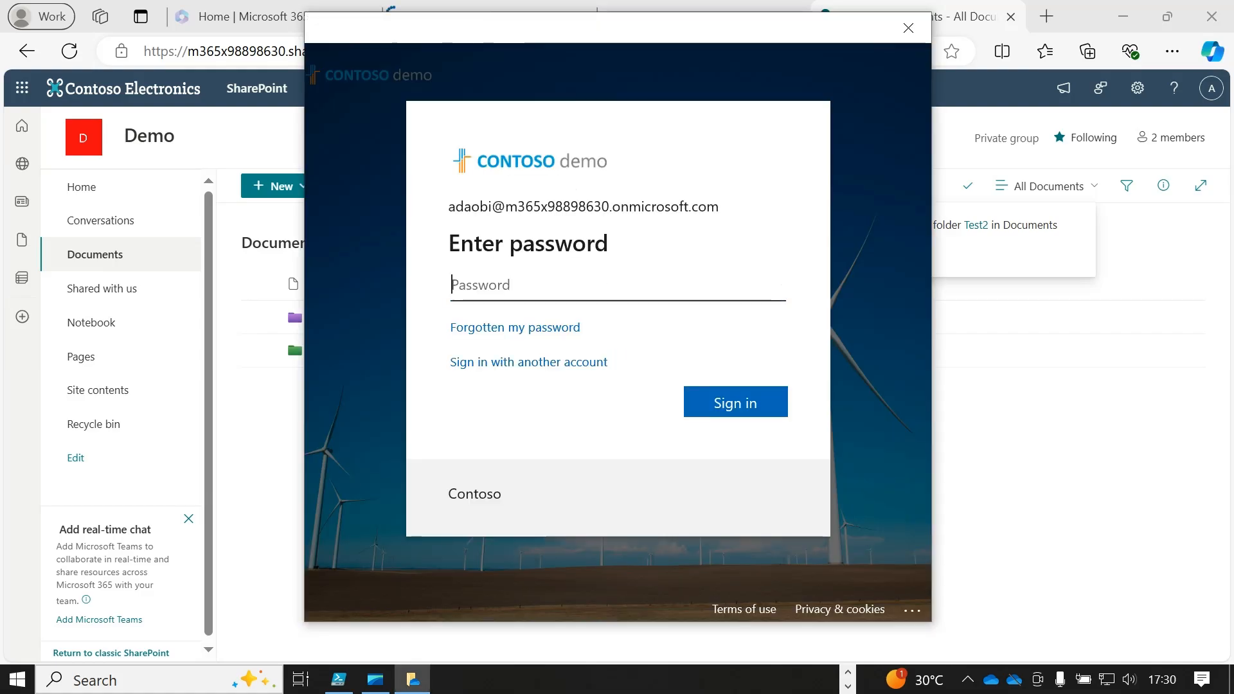
Sign in to OneDrive with the account password and accept the proposed OneDrive folder location
type("•••••")
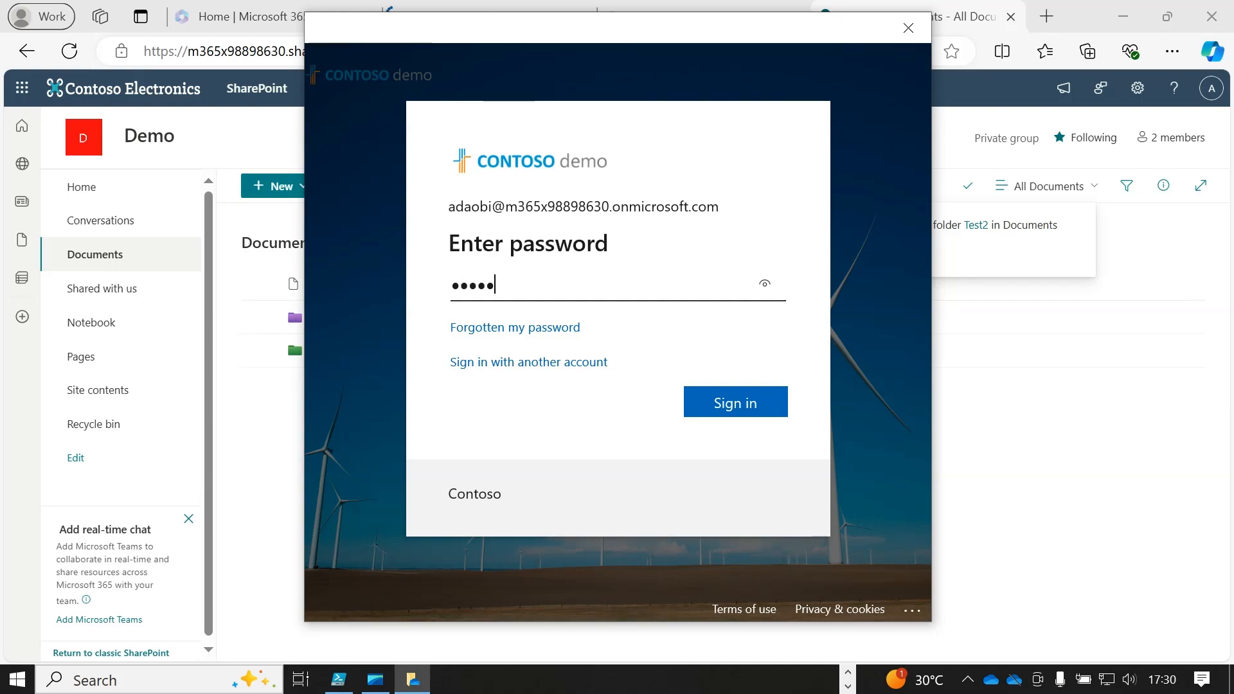
type("•••")
key("Return")
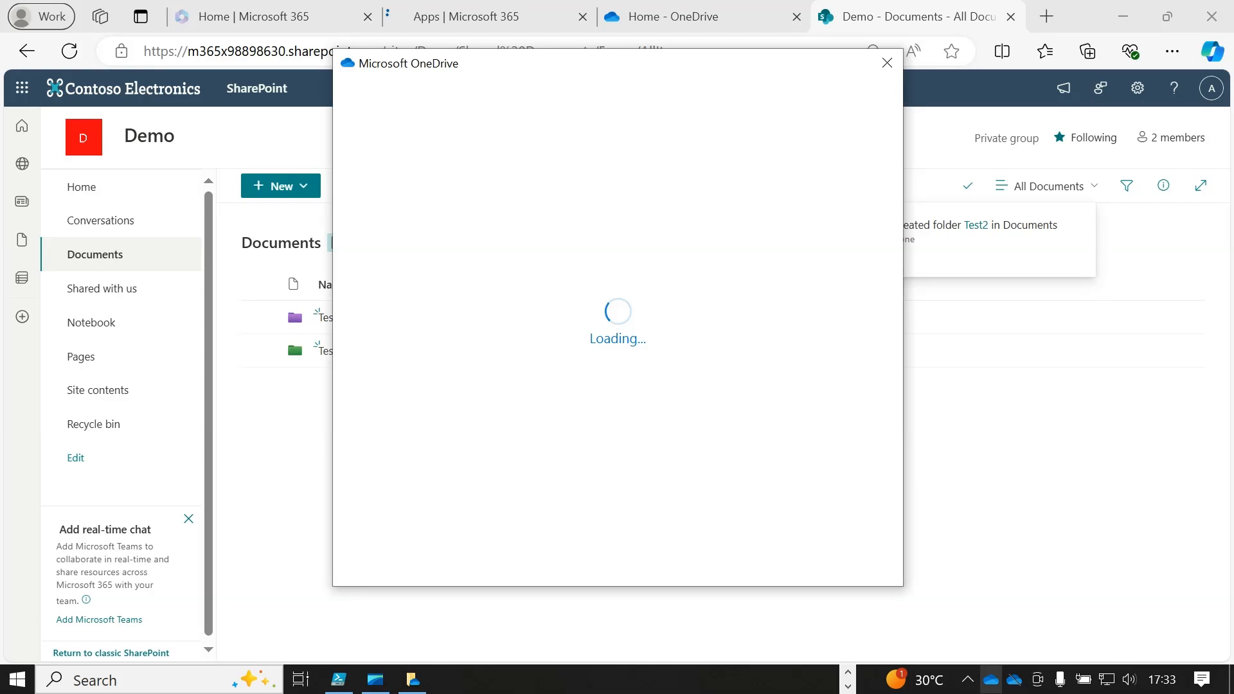
left_click(990, 680)
left_click(598, 321)
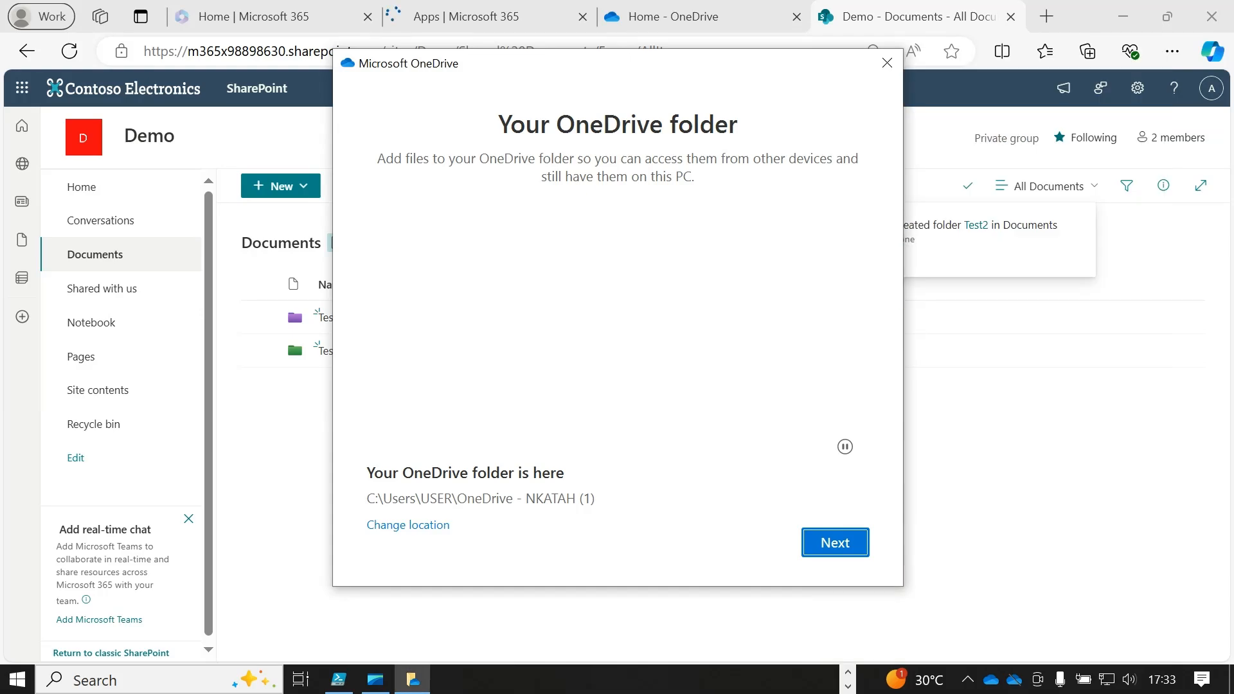
key("Return")
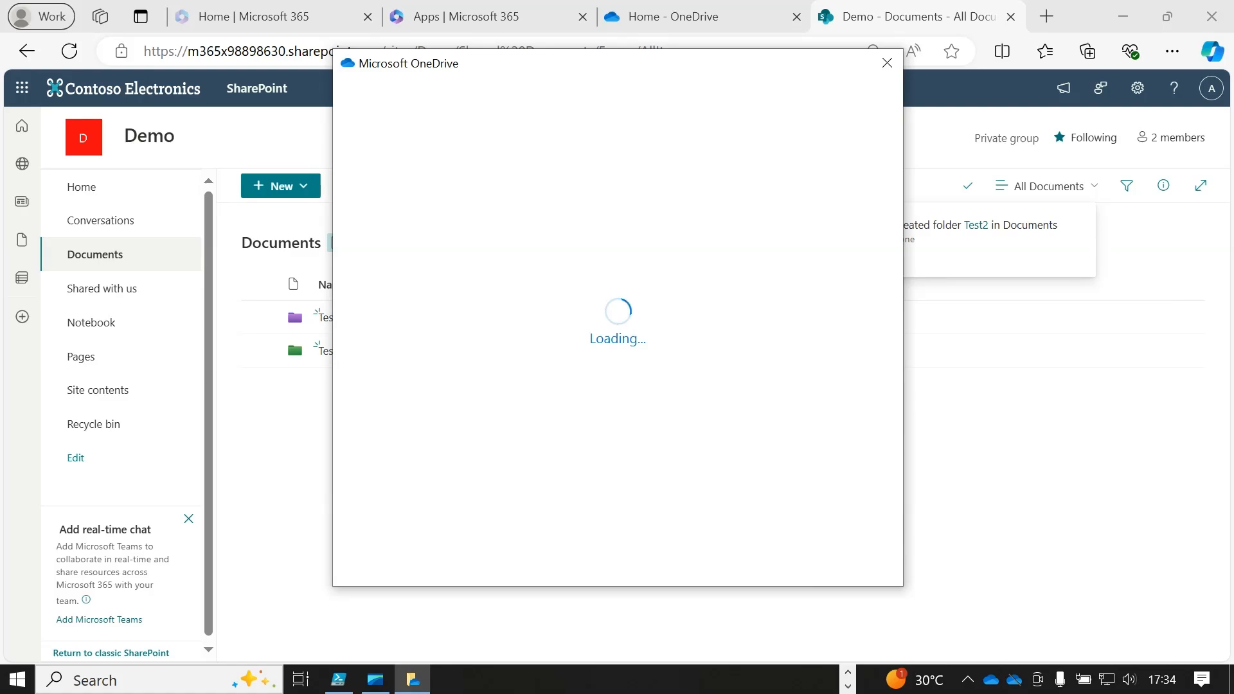
Review the existing OneDrive account's sync and backup settings, including the advanced settings, and close the settings window
left_click(991, 680)
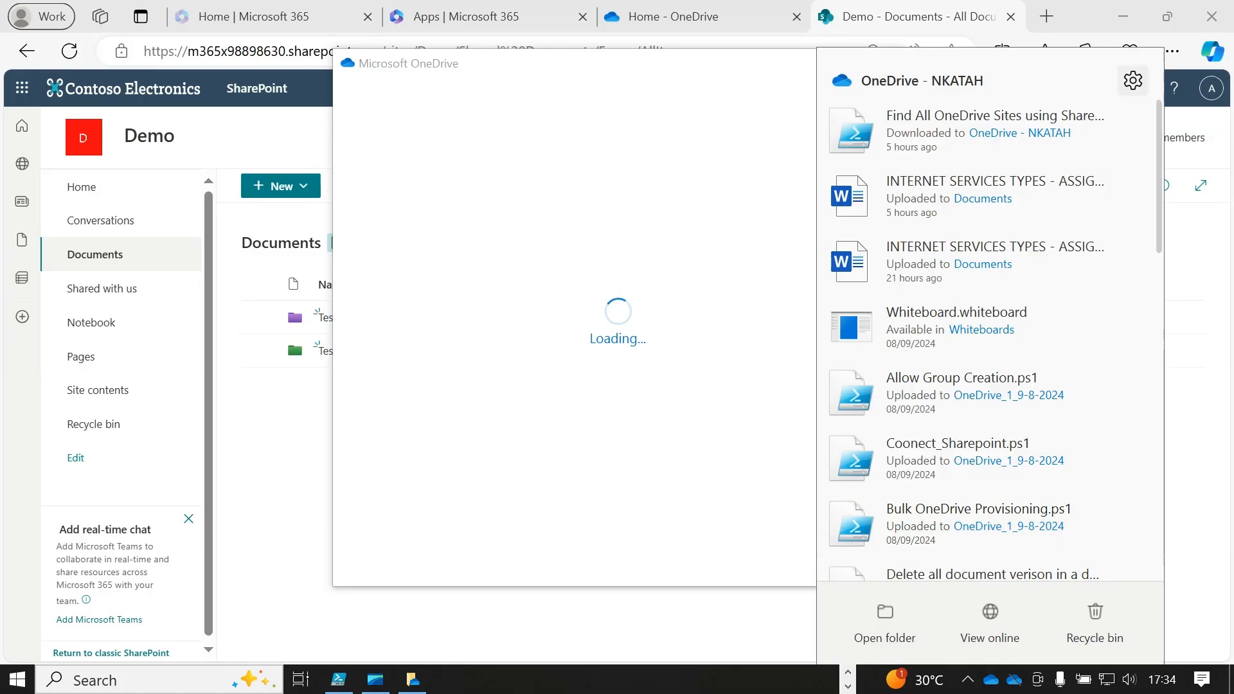
left_click(1134, 81)
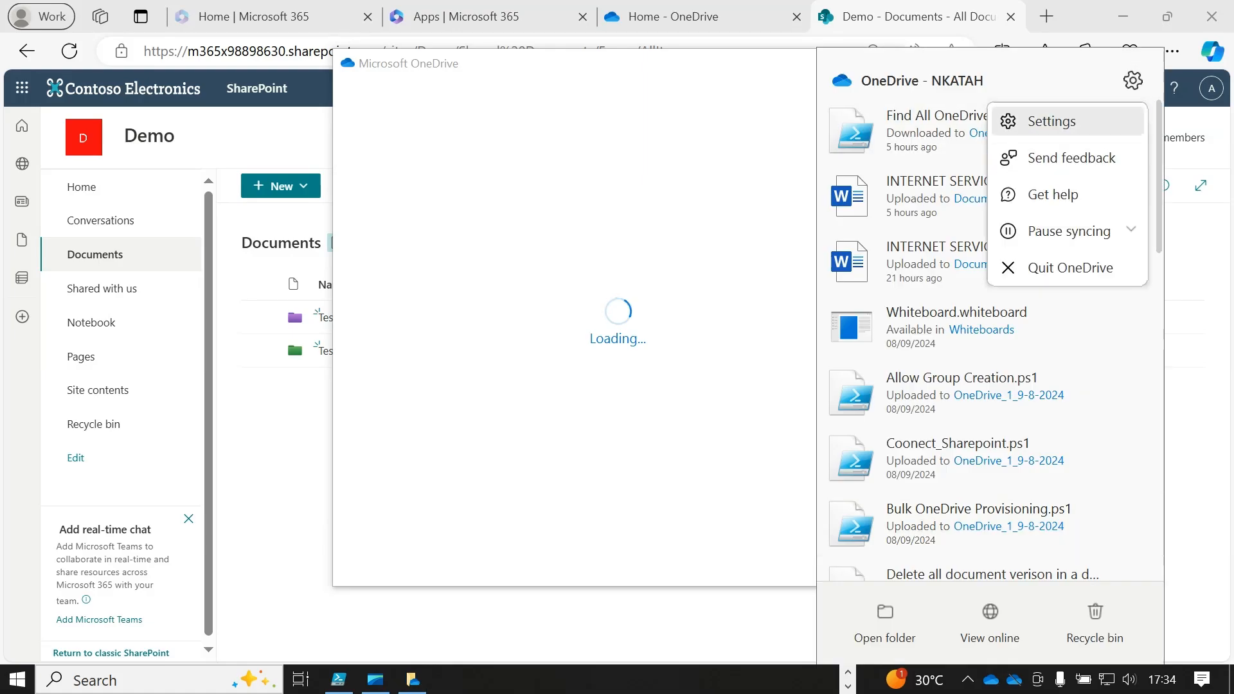
left_click(1051, 121)
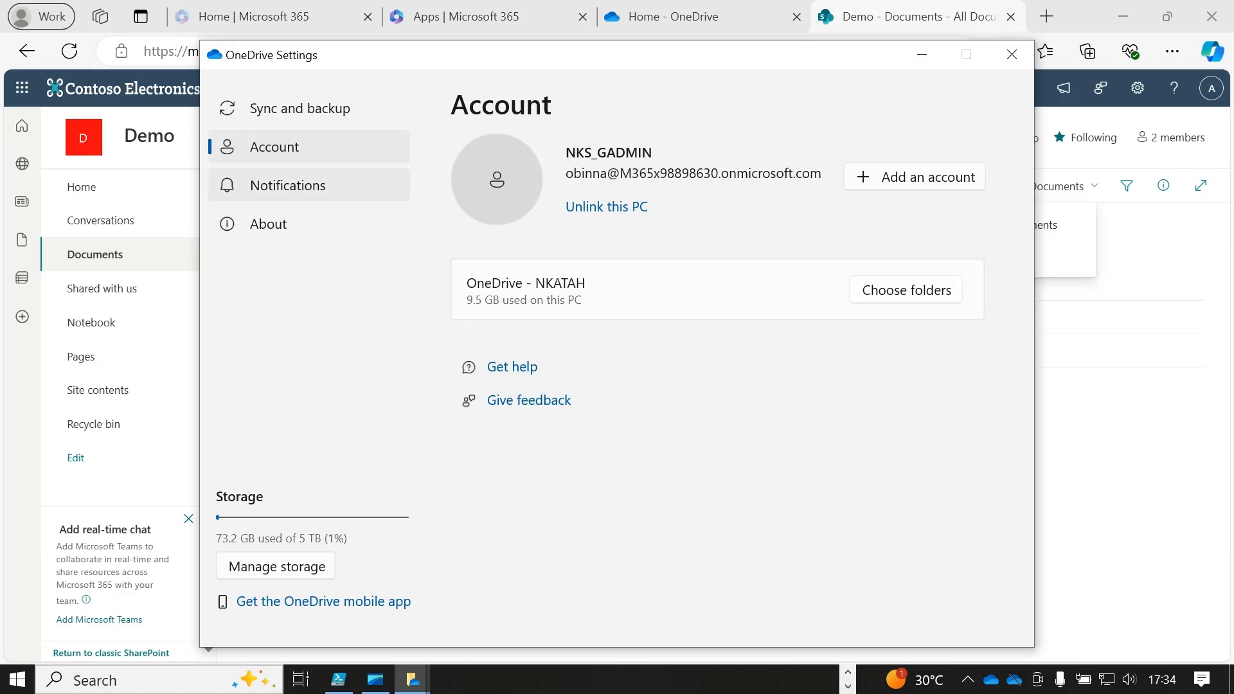
left_click(308, 108)
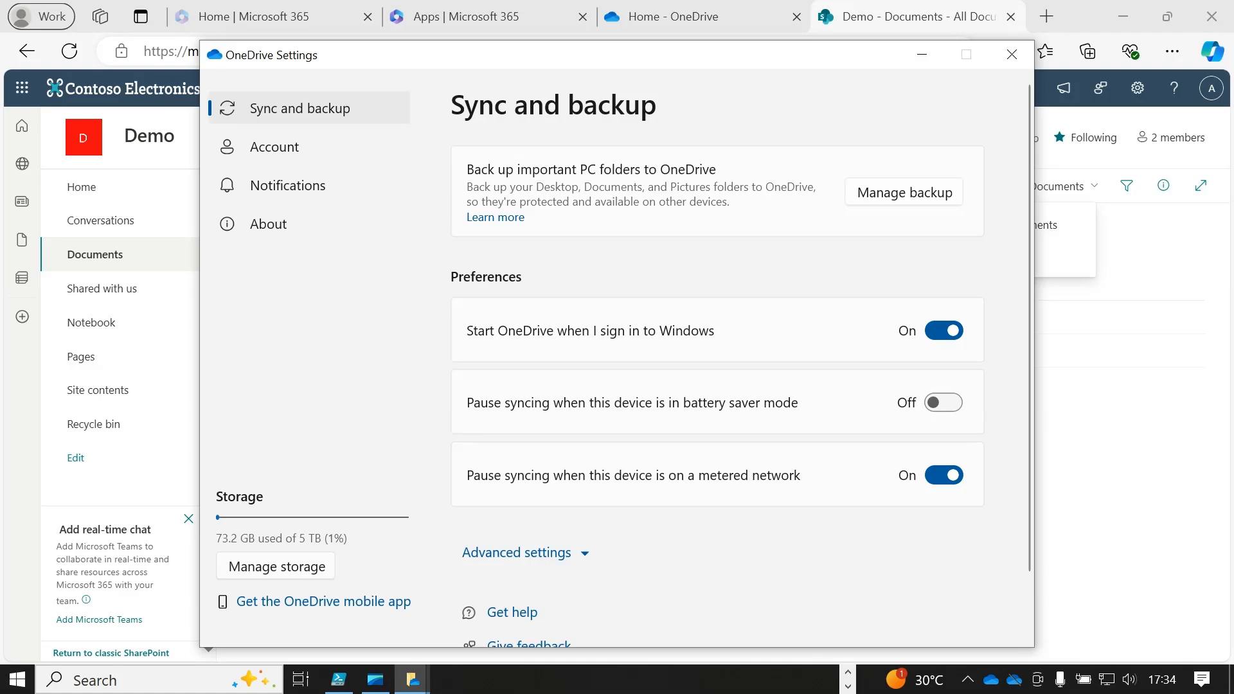
scroll(527, 482, "down", 2)
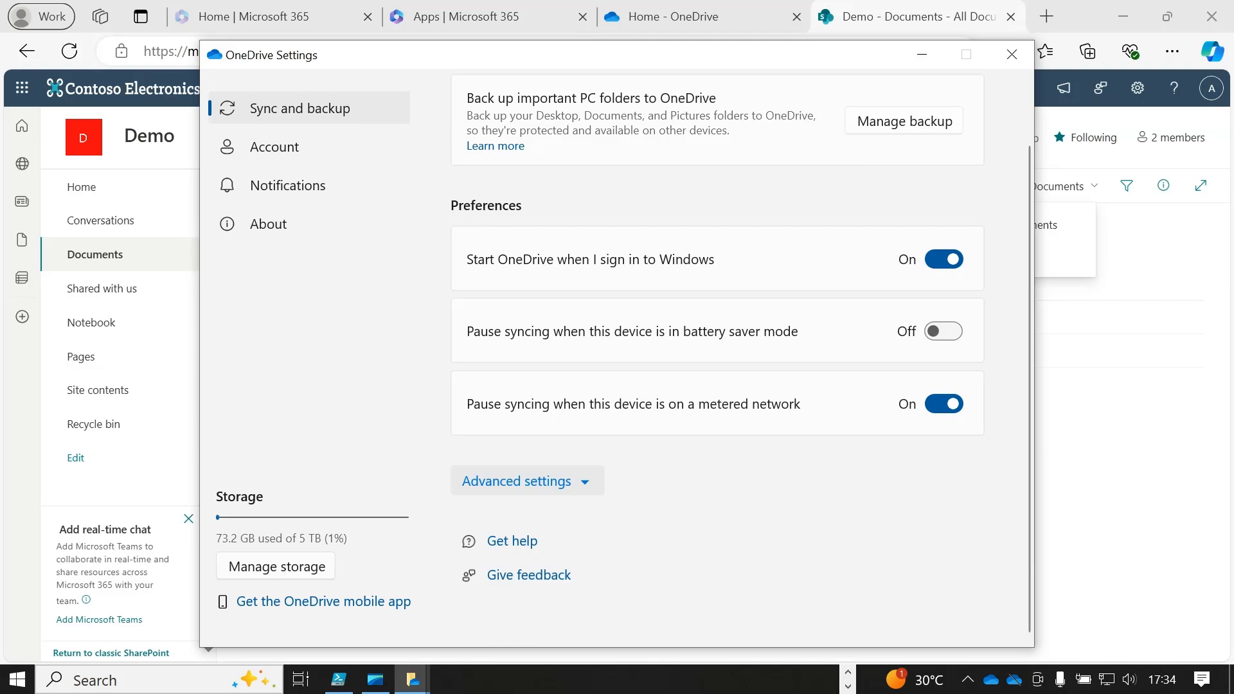
left_click(517, 481)
scroll(717, 360, "down", 4)
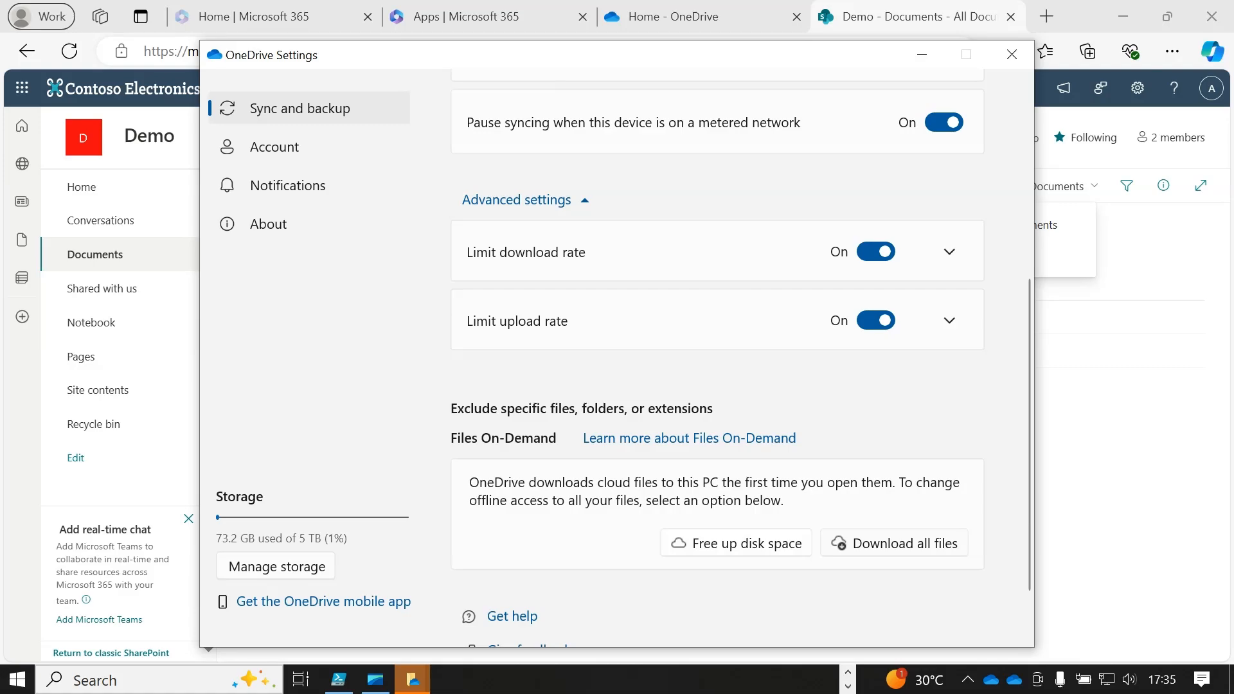
scroll(717, 360, "down", 2)
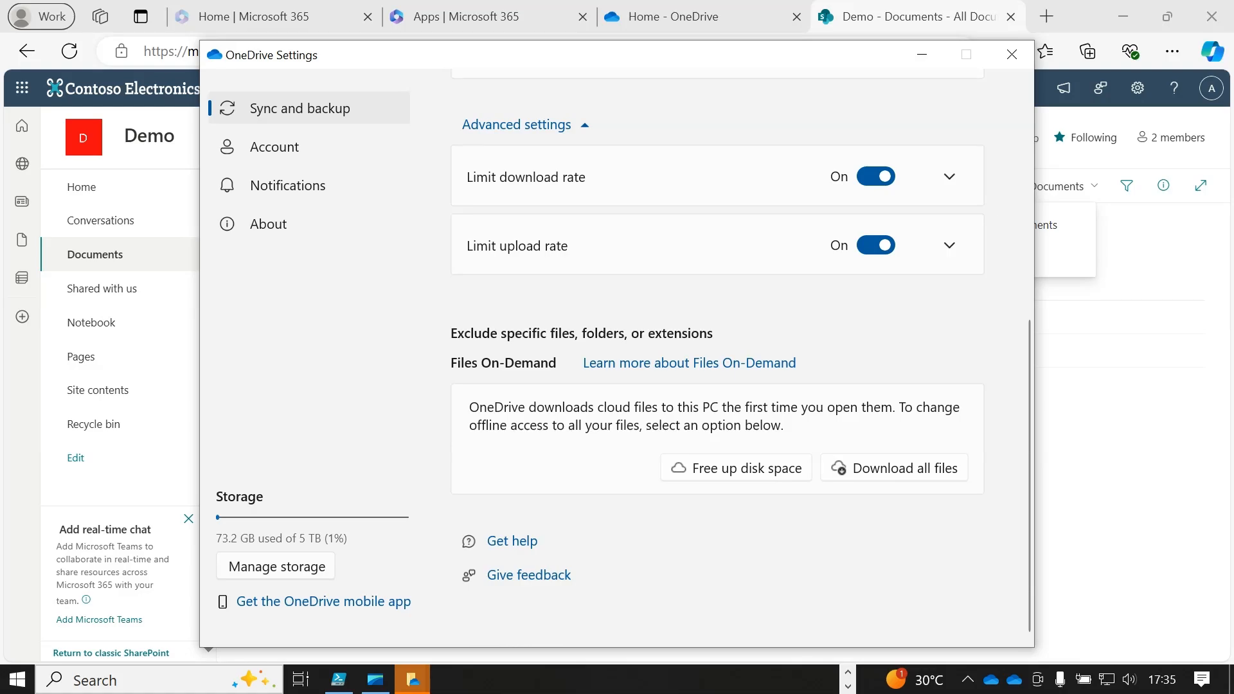
scroll(717, 360, "up", 10)
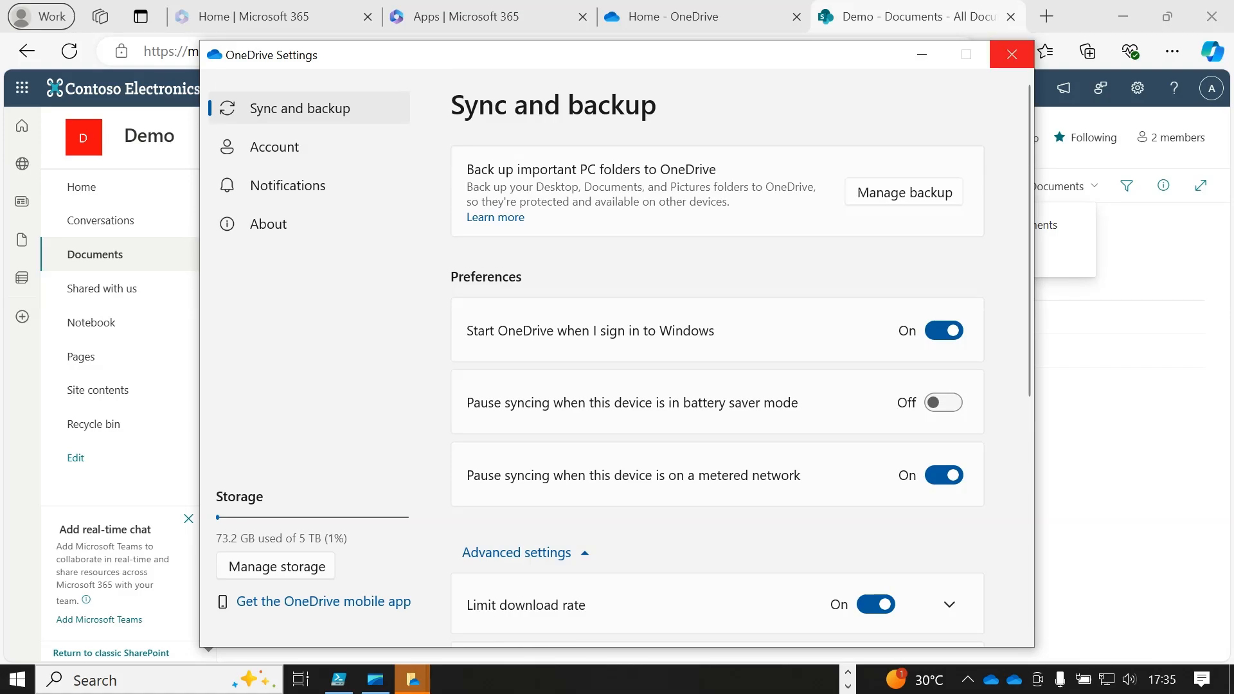
left_click(1011, 55)
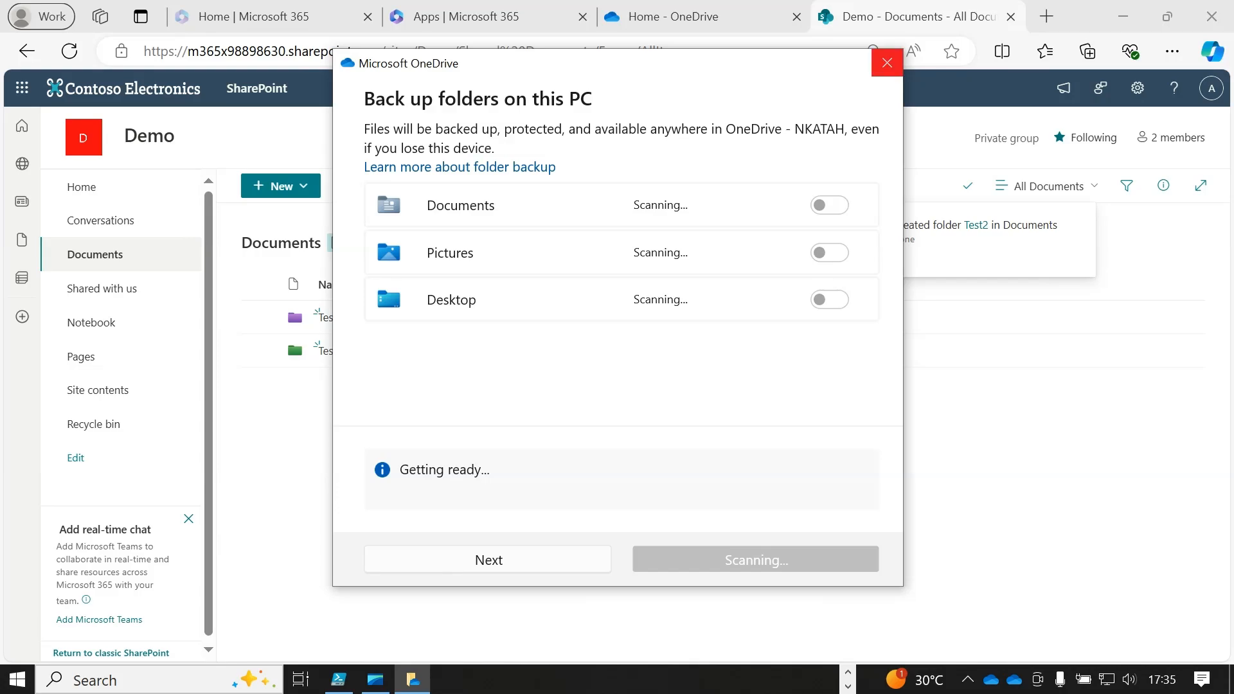
Close the PC folder backup setup and open My files on the OneDrive site
left_click(887, 62)
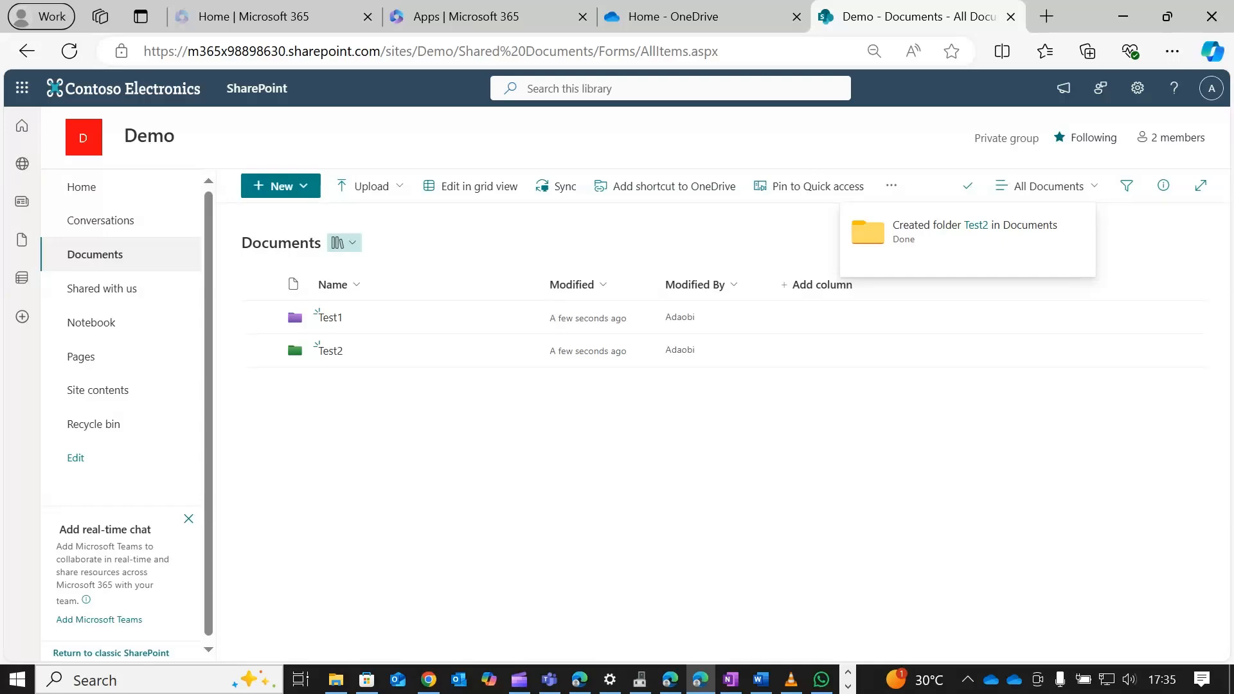
left_click(674, 17)
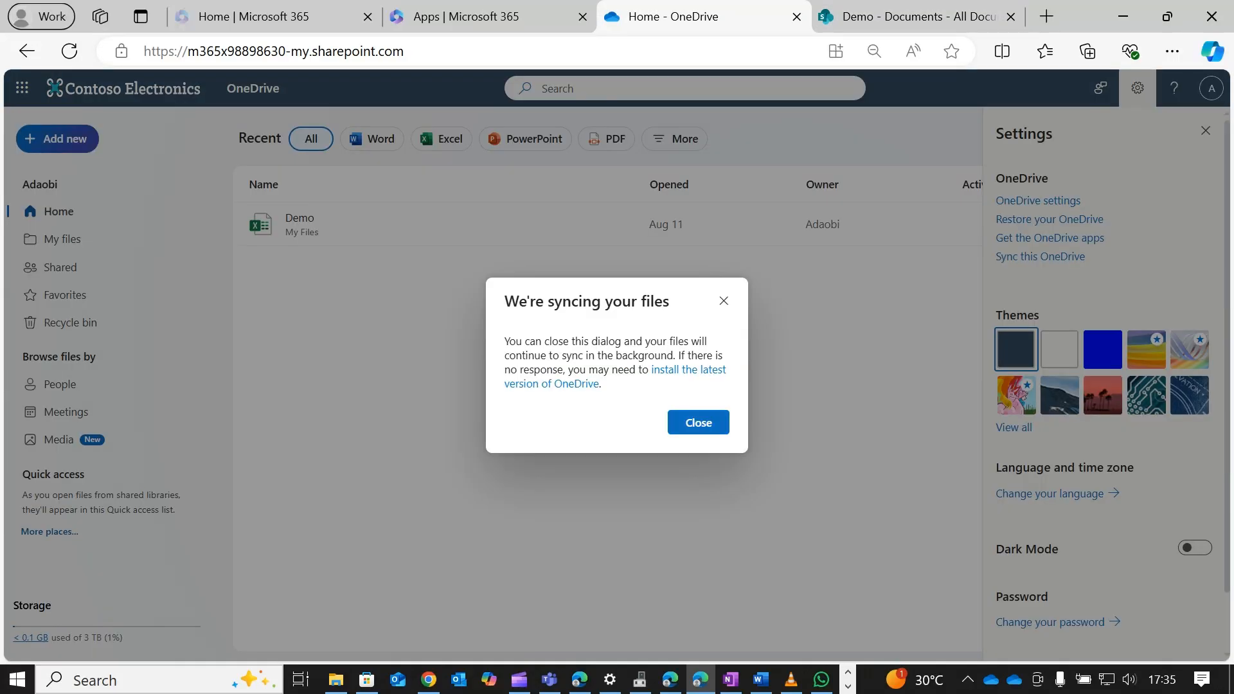
key("Escape")
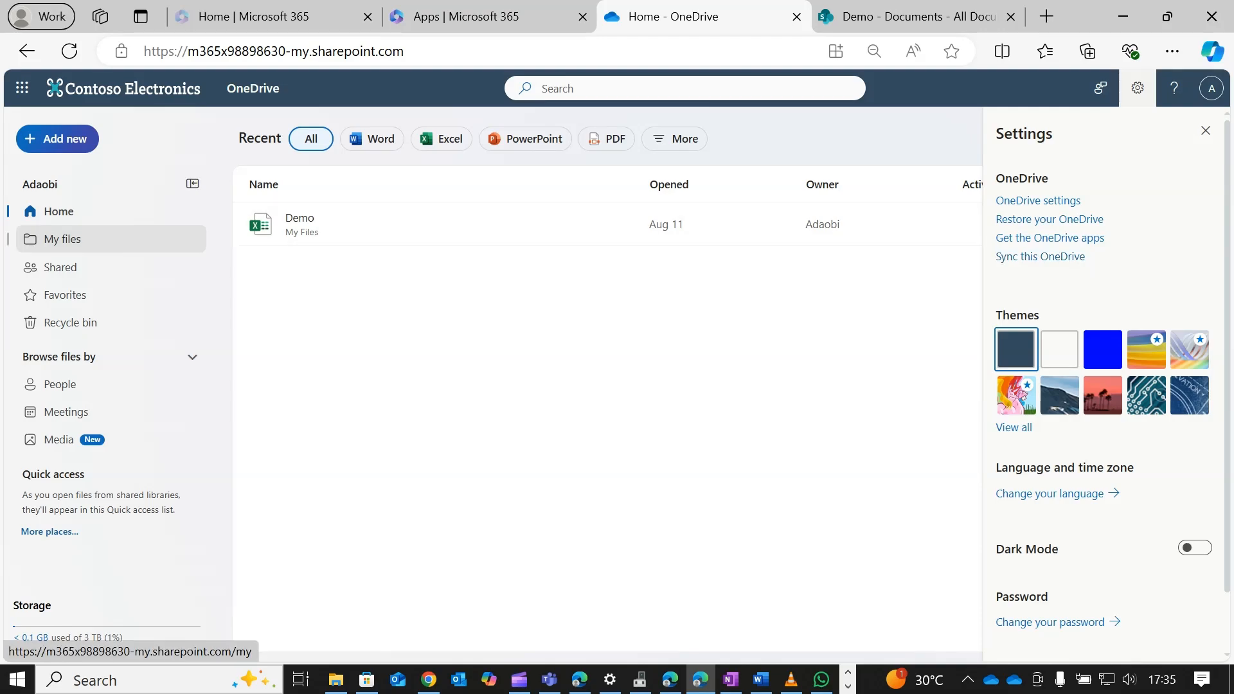
left_click(62, 239)
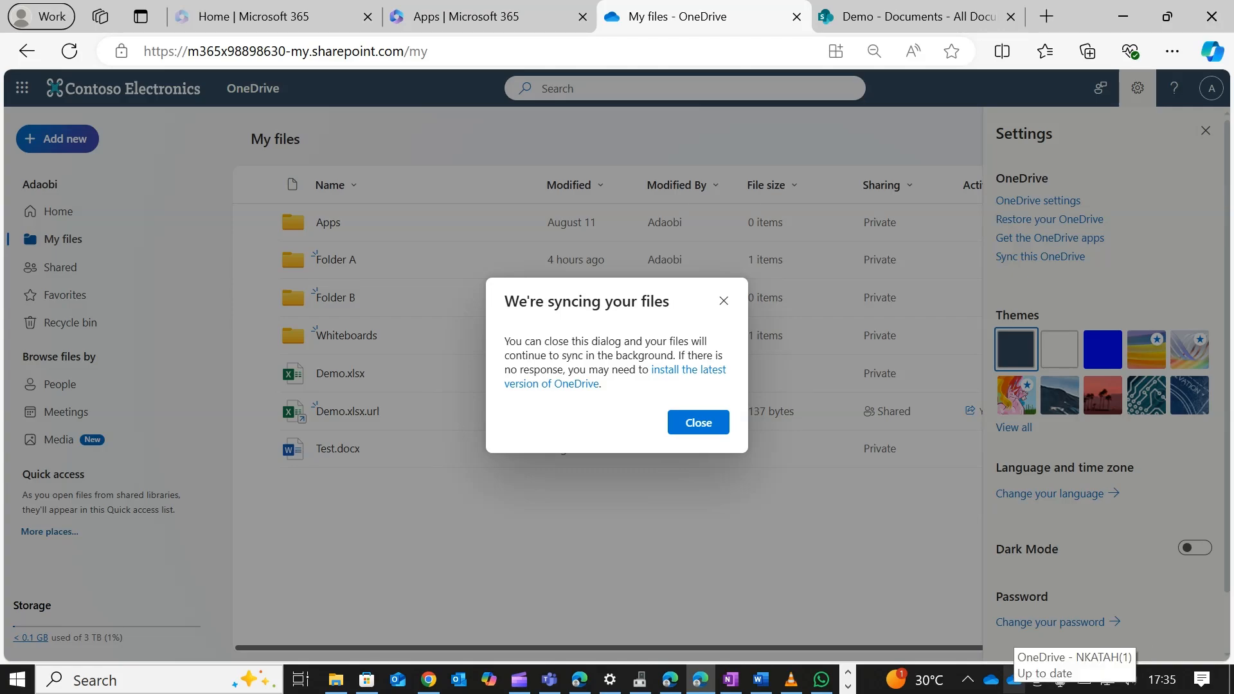
Check the sync activity of the newly added OneDrive account, dismissing the web syncing message and the desktop notification
left_click(1015, 679)
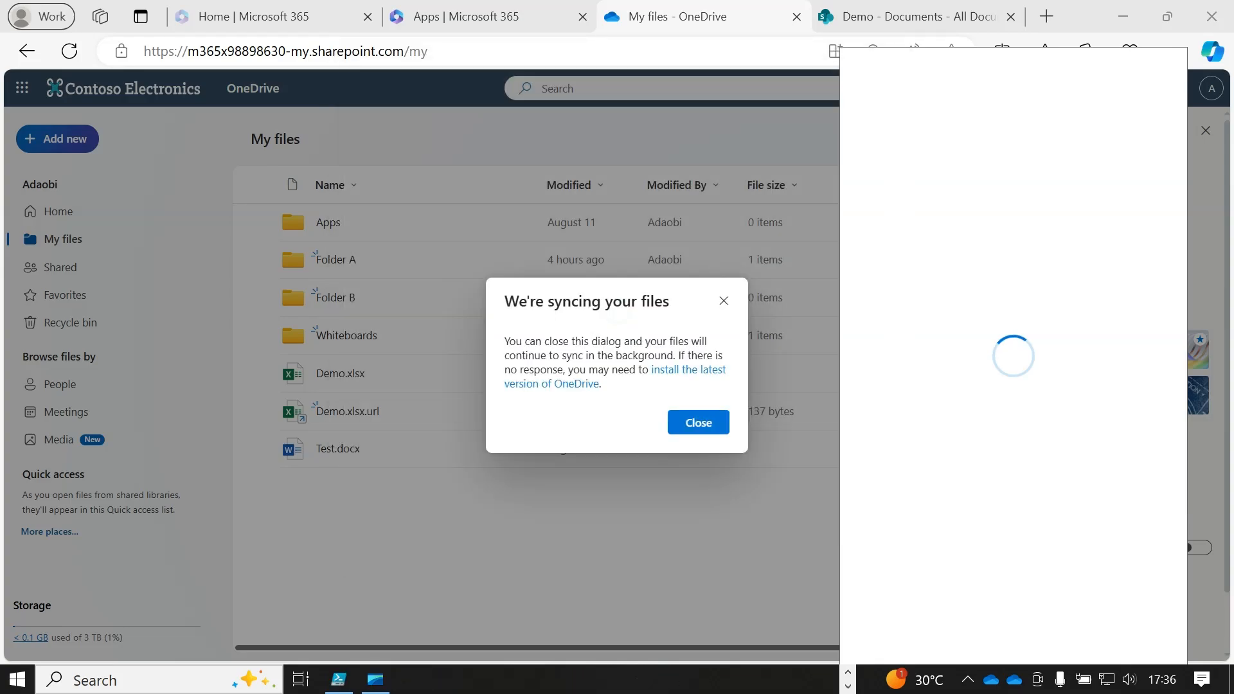
left_click(724, 301)
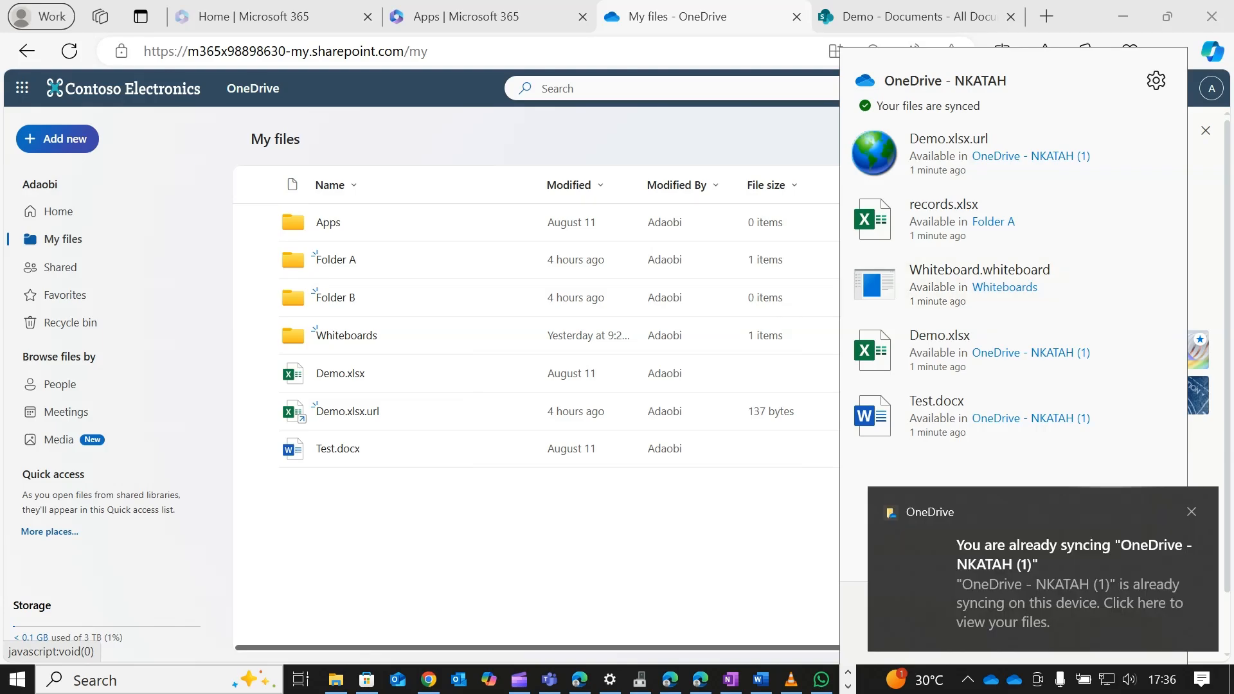
left_click(1192, 513)
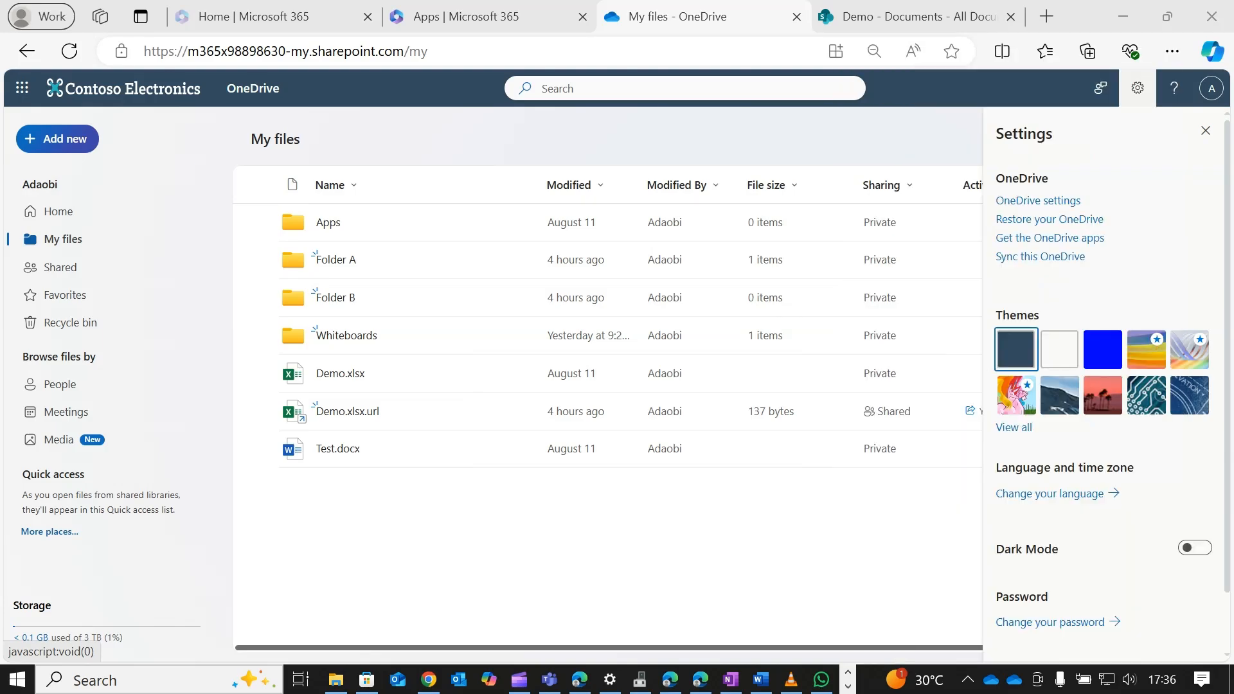
left_click(1013, 679)
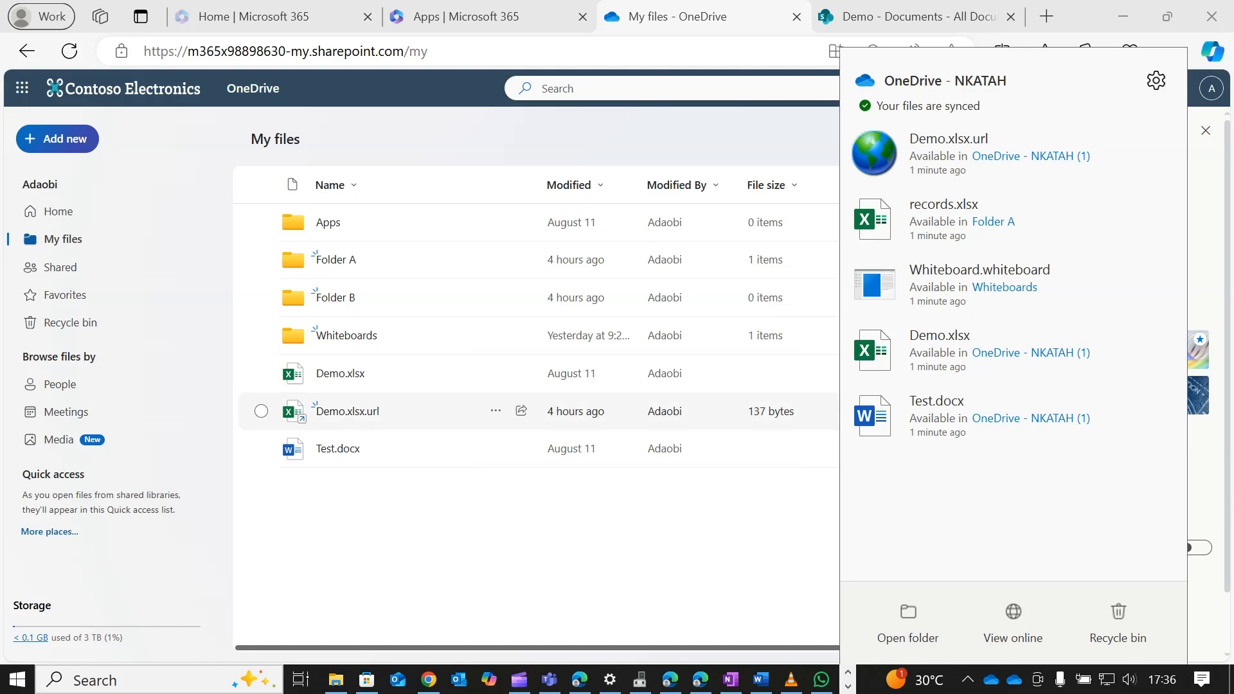
Open the synced OneDrive folder in a maximized File Explorer window and compare its contents with My files on the OneDrive site
left_click(714, 412)
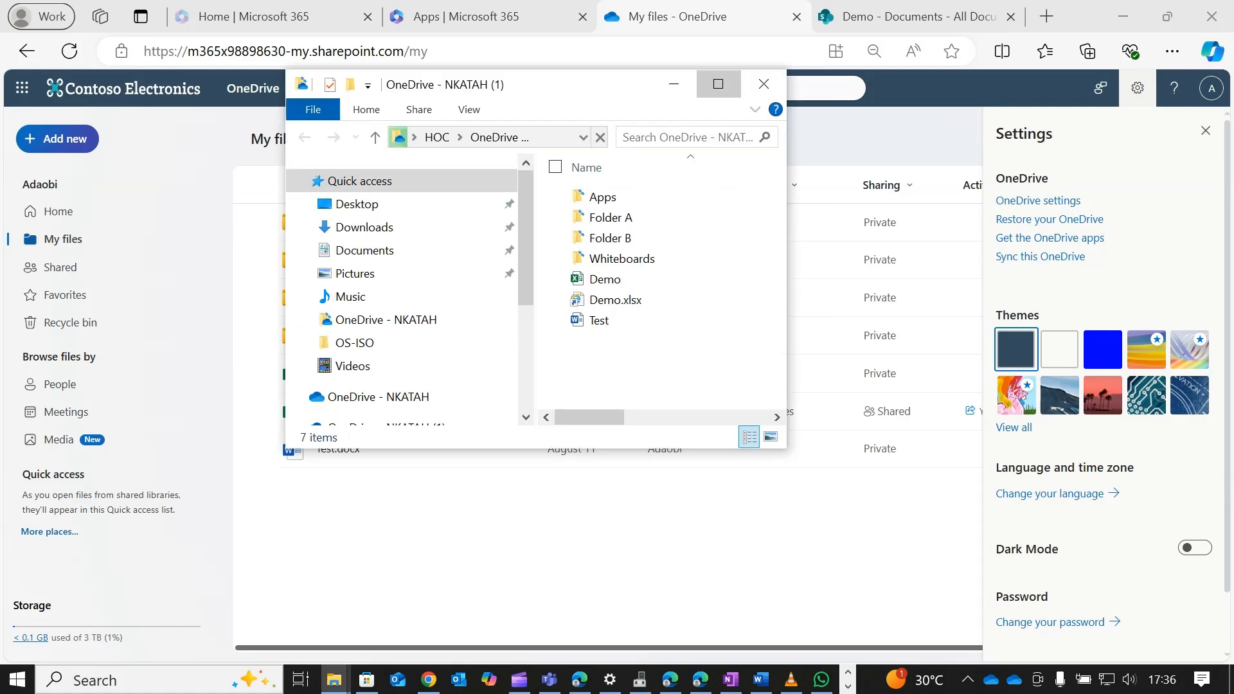
left_click(718, 84)
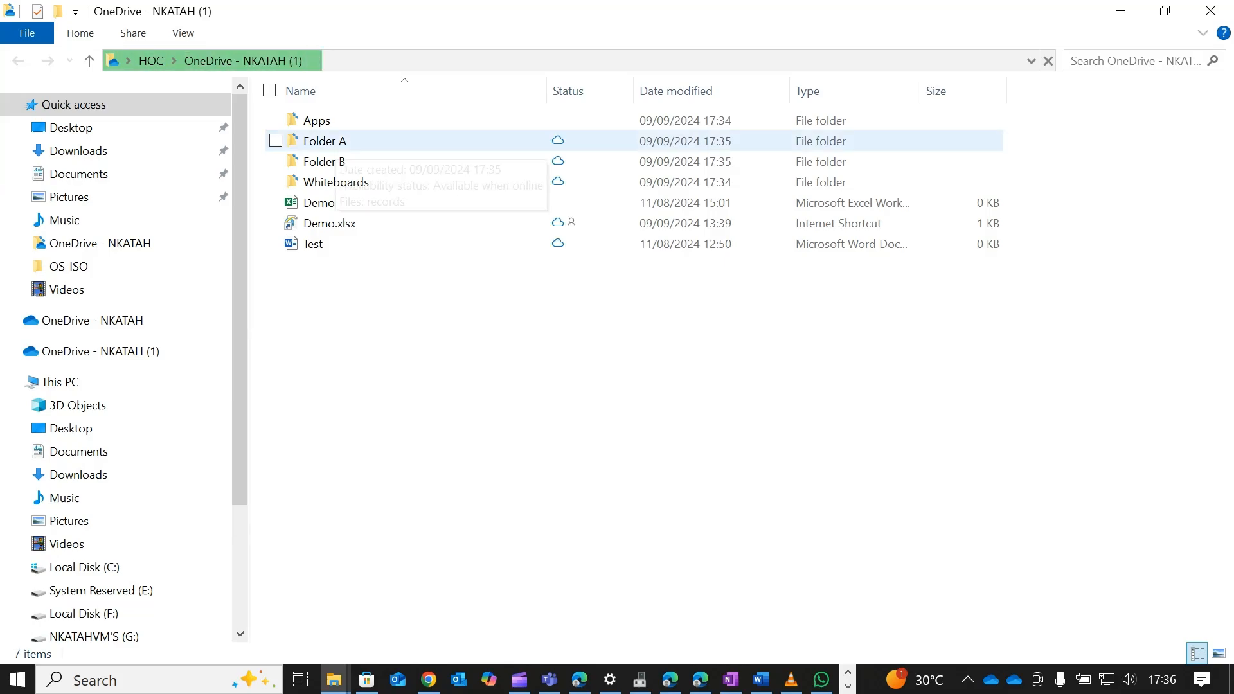
key("alt+Tab")
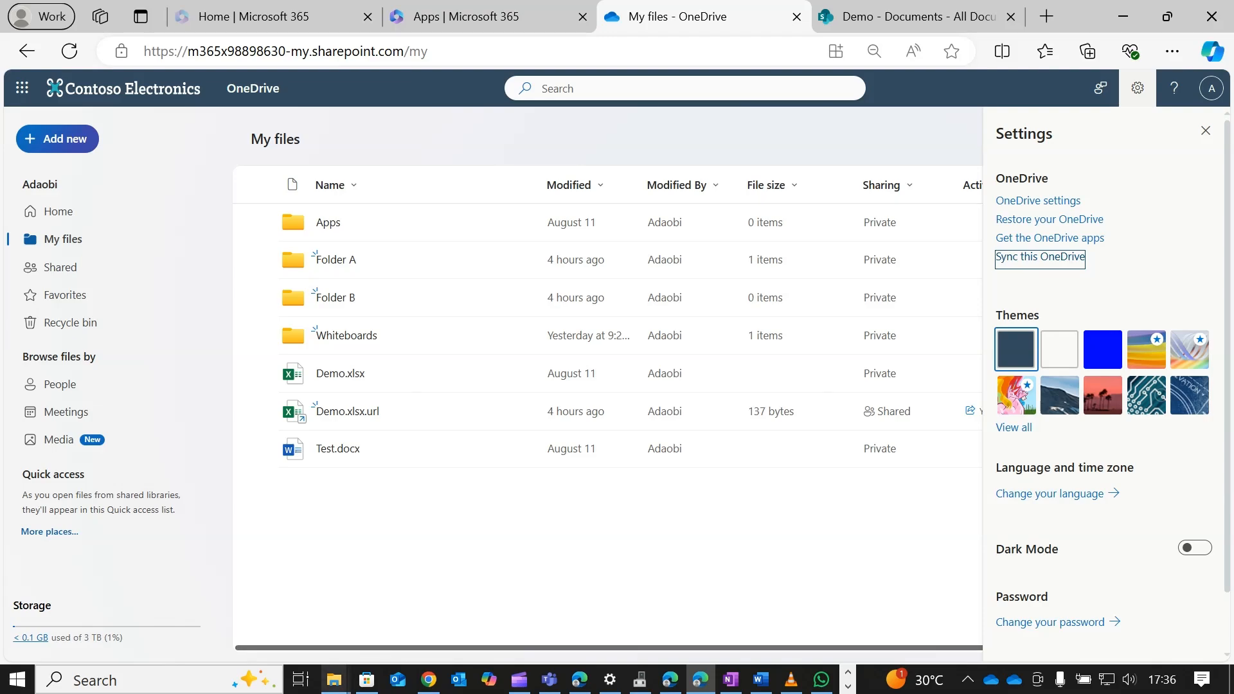
left_click(333, 679)
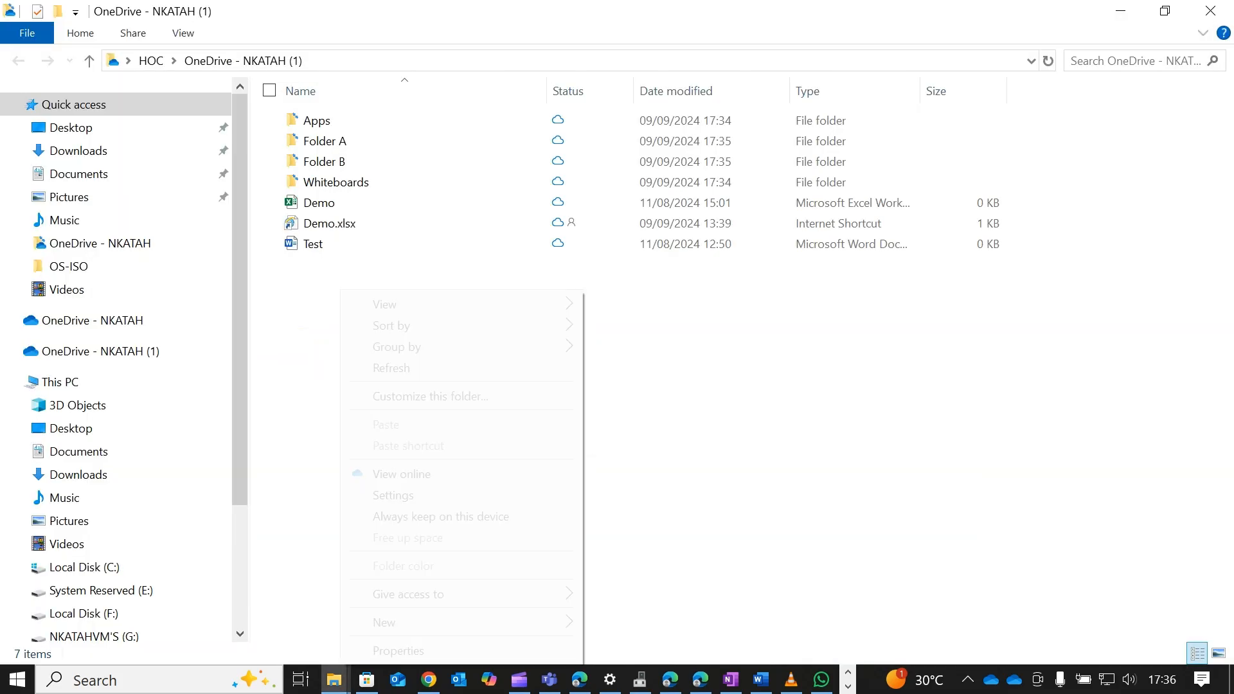
Create a new folder named Folder C in the synced OneDrive folder on the computer
right_click(341, 291)
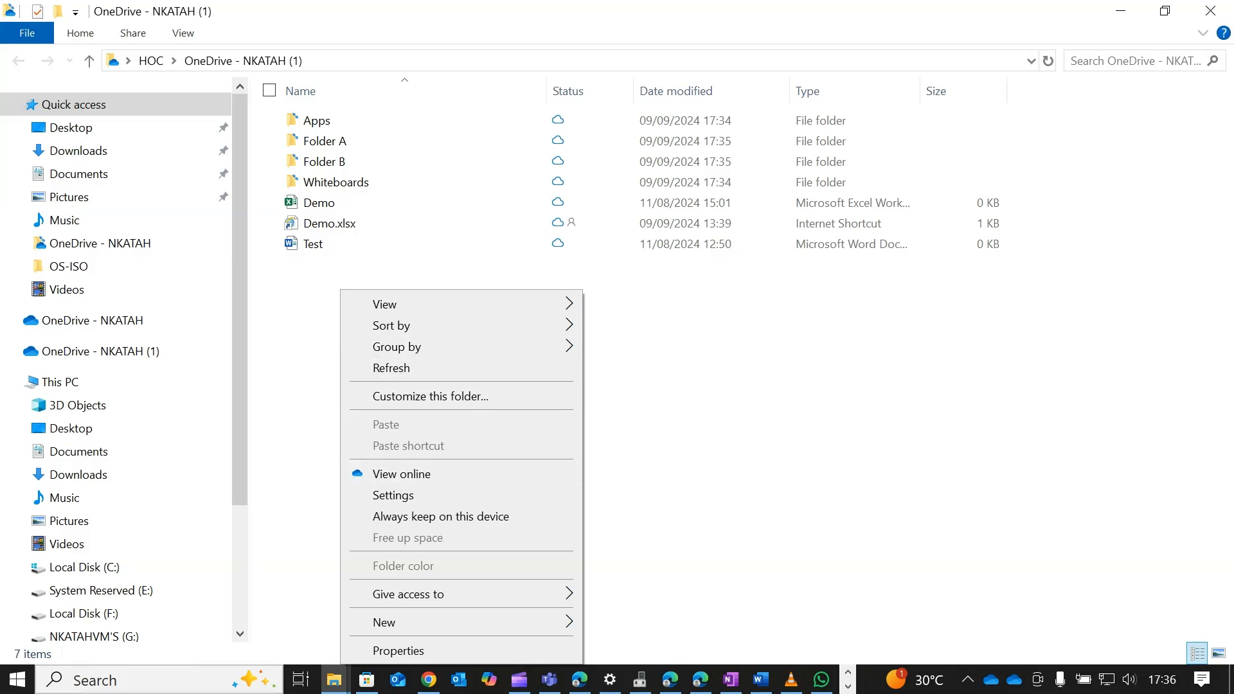
mouse_move(398, 622)
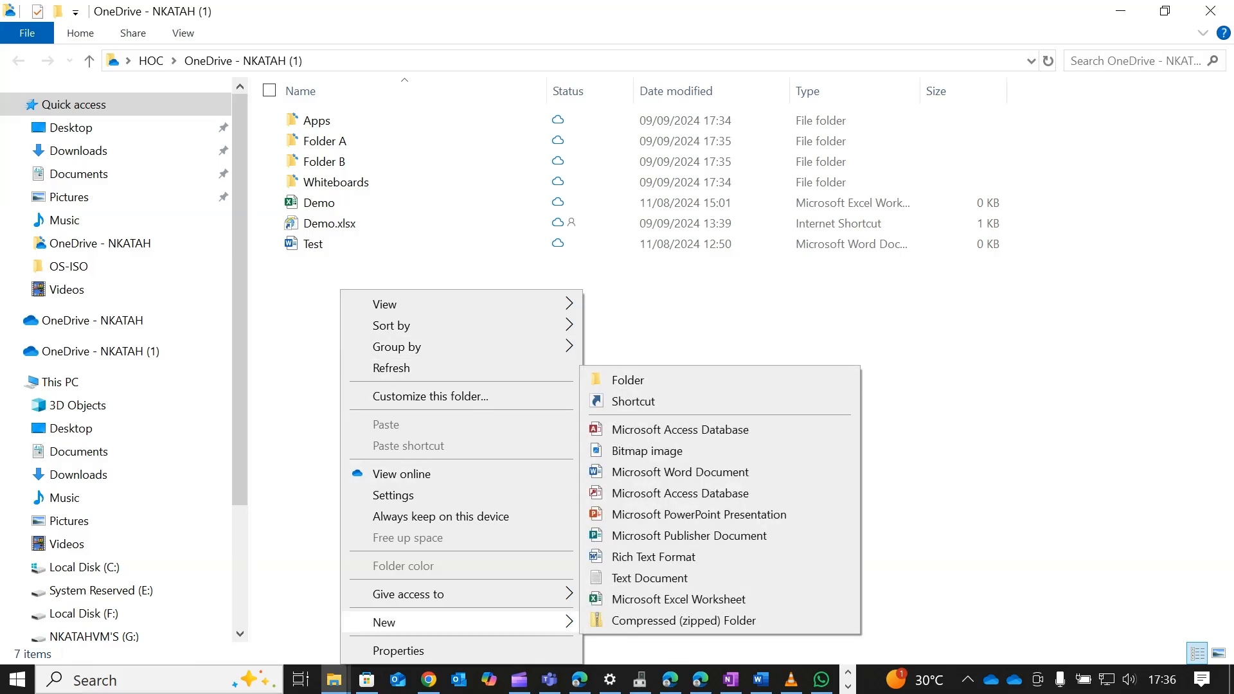
left_click(628, 380)
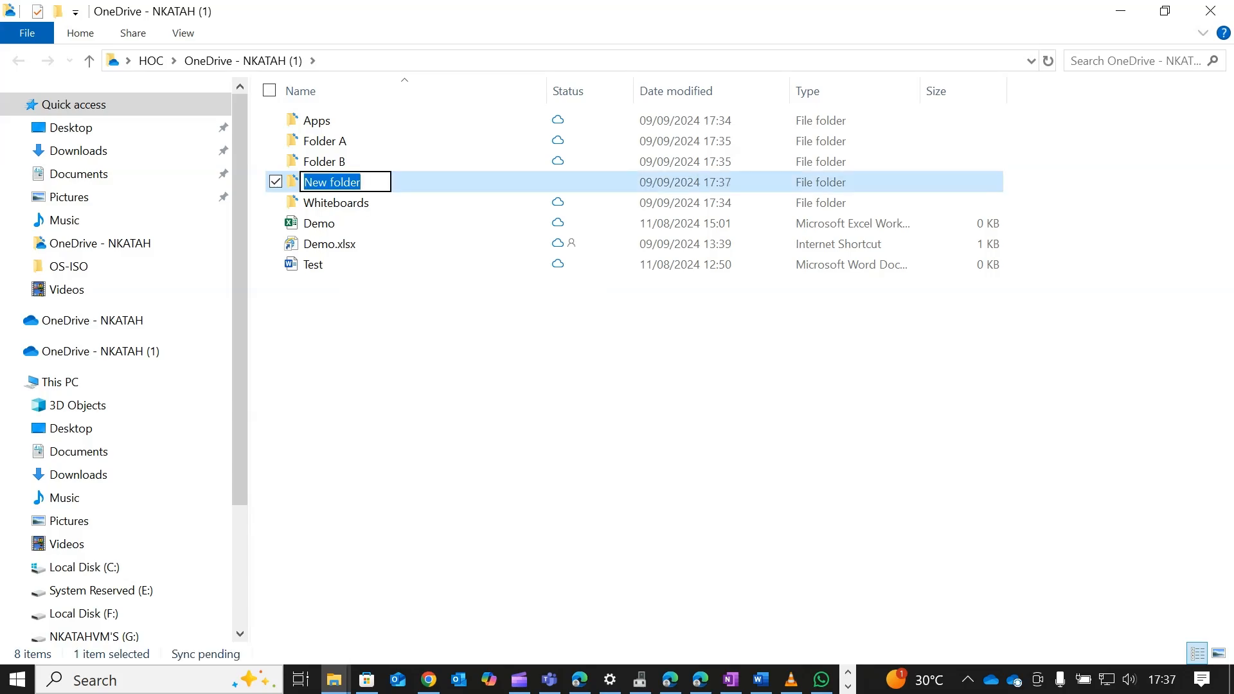
type("Fol")
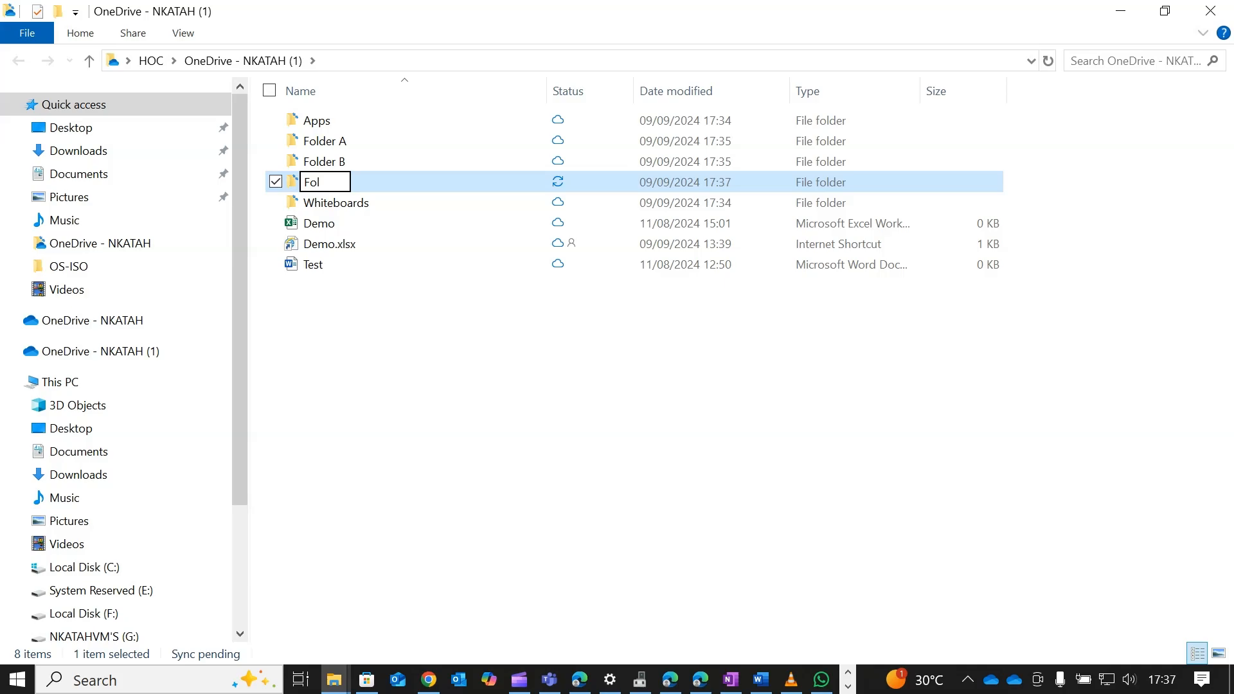
type("der C")
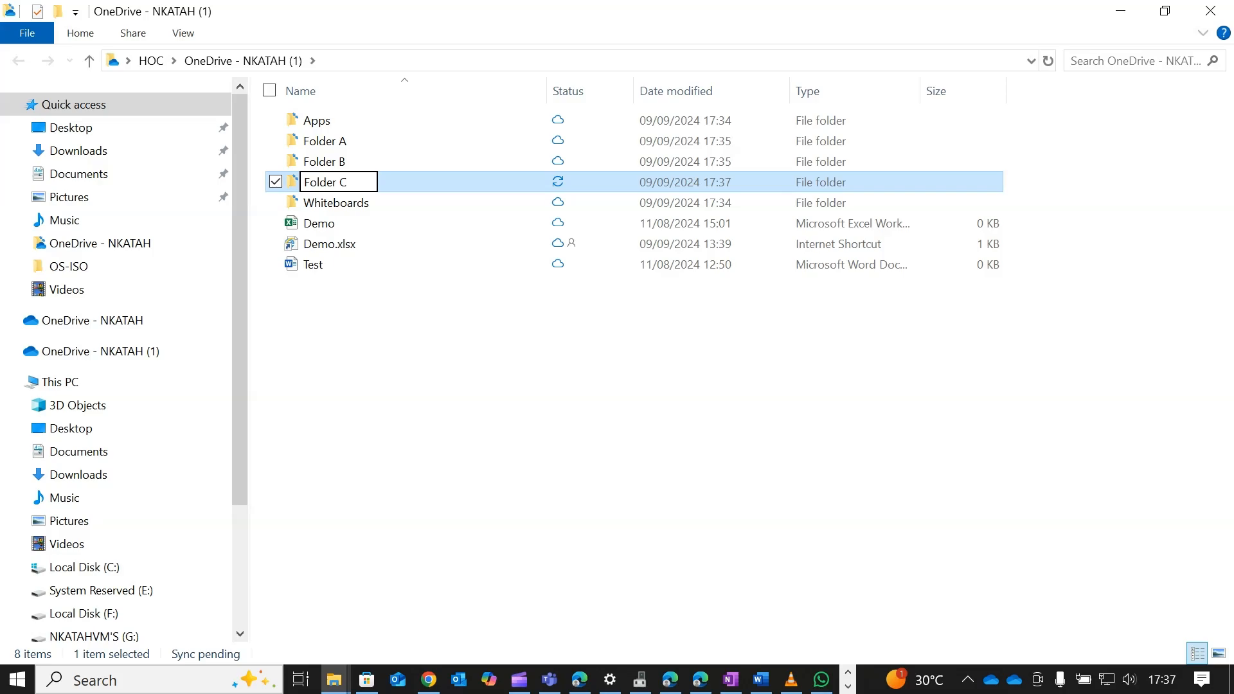
key("Return")
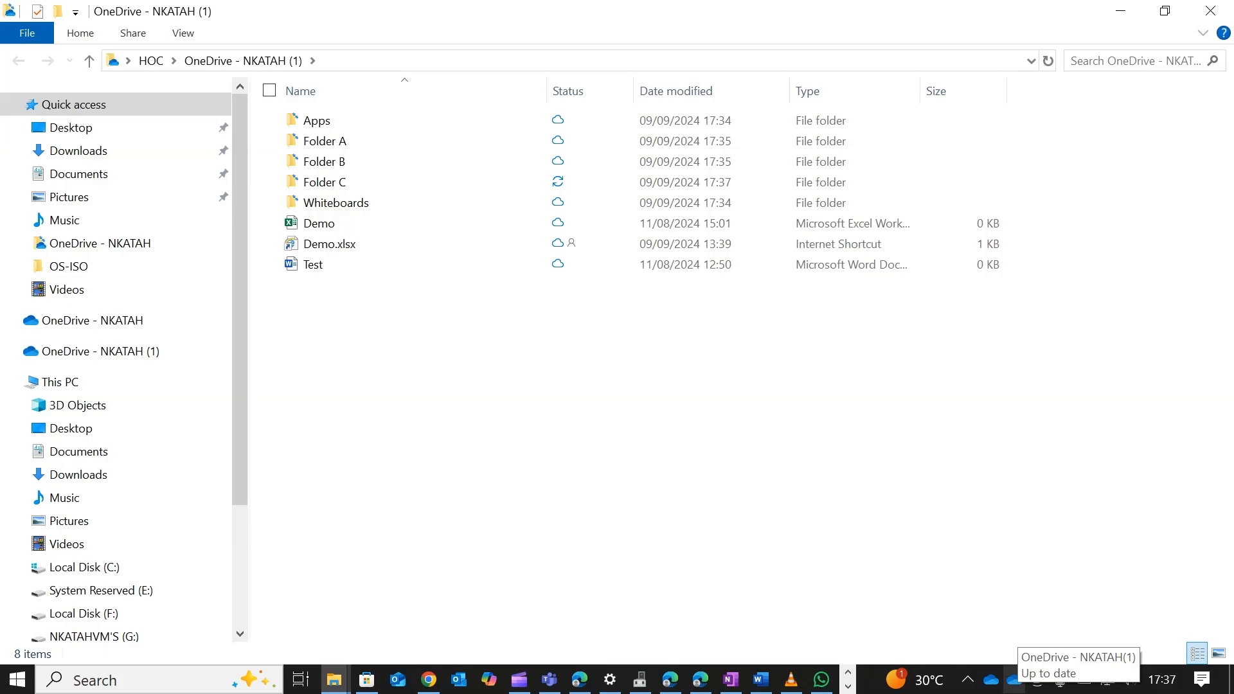
Check the OneDrive sync status, switch to the browser to look for Folder C in My files, and close the Settings pane
left_click(1014, 680)
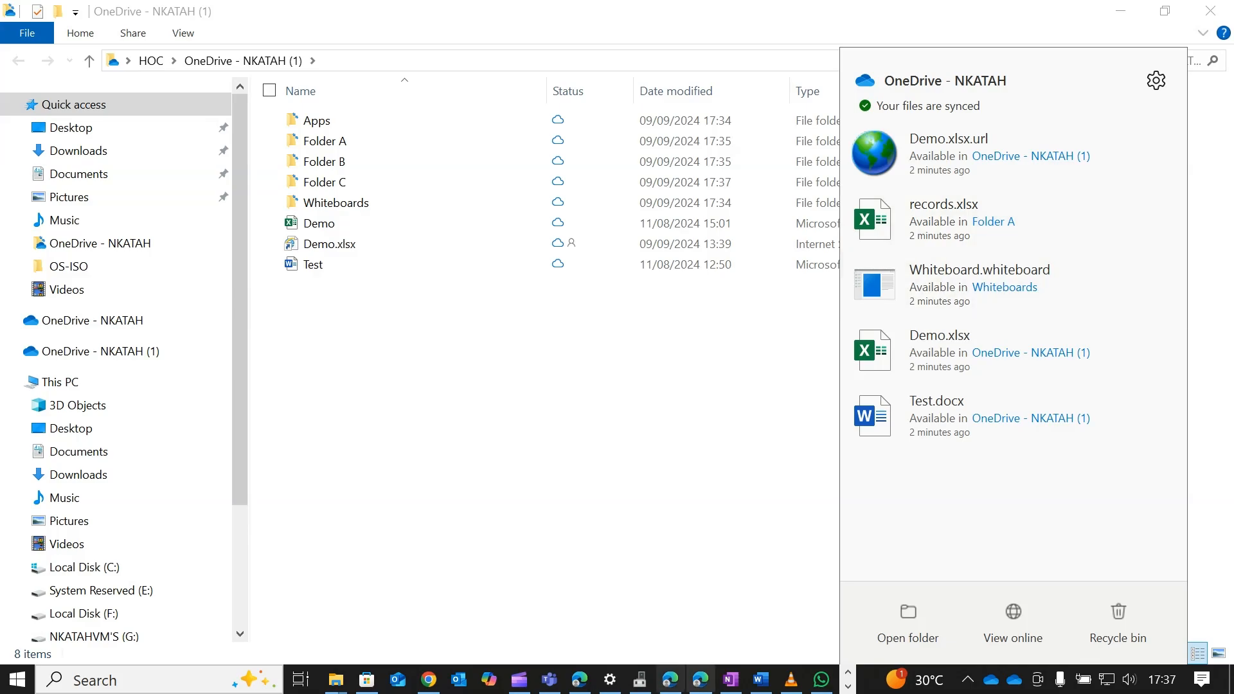
left_click(700, 679)
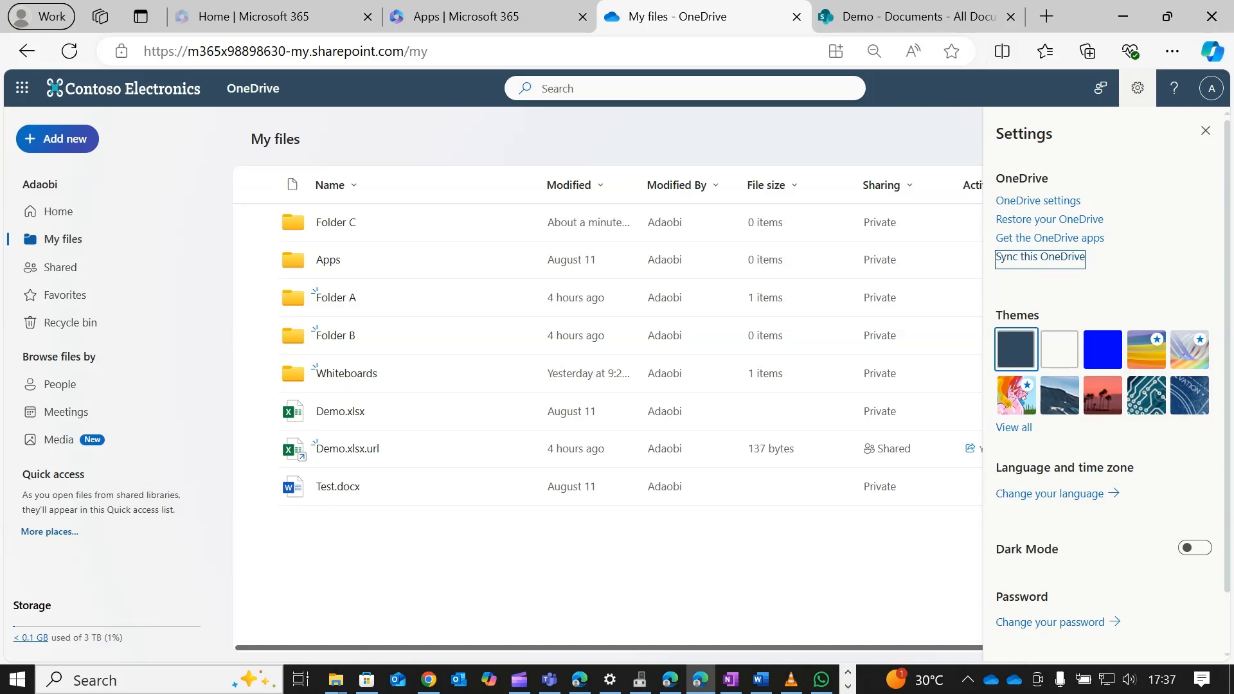
left_click(1206, 131)
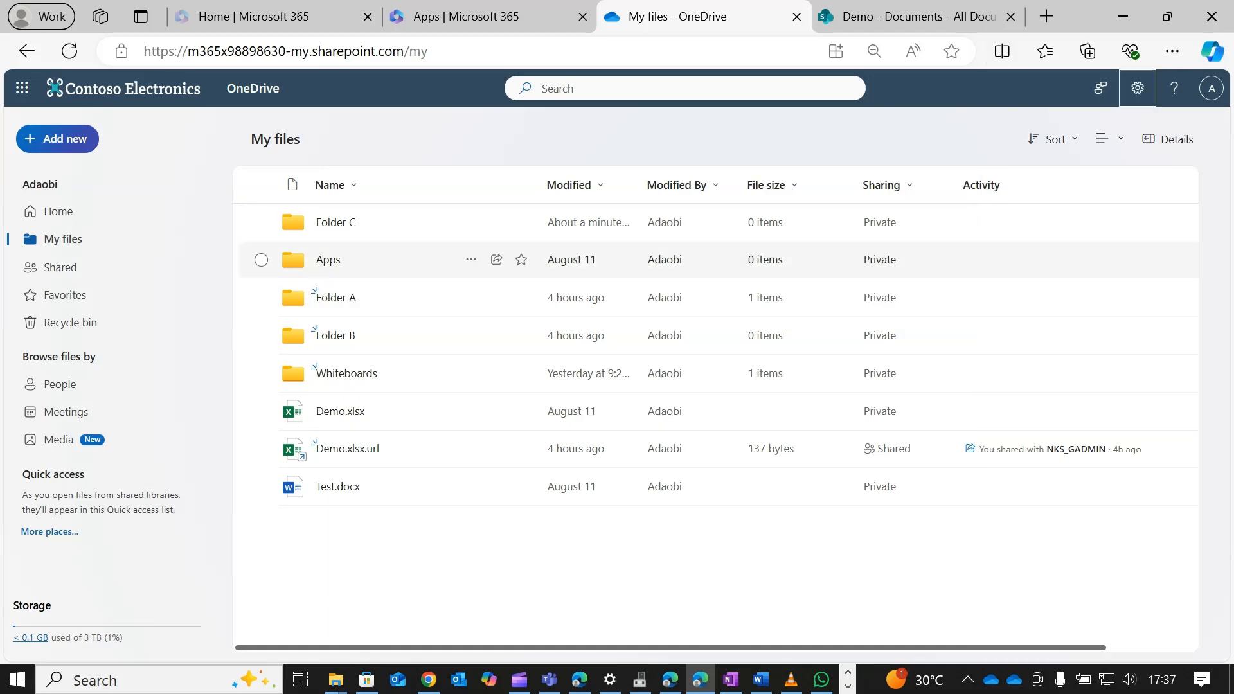